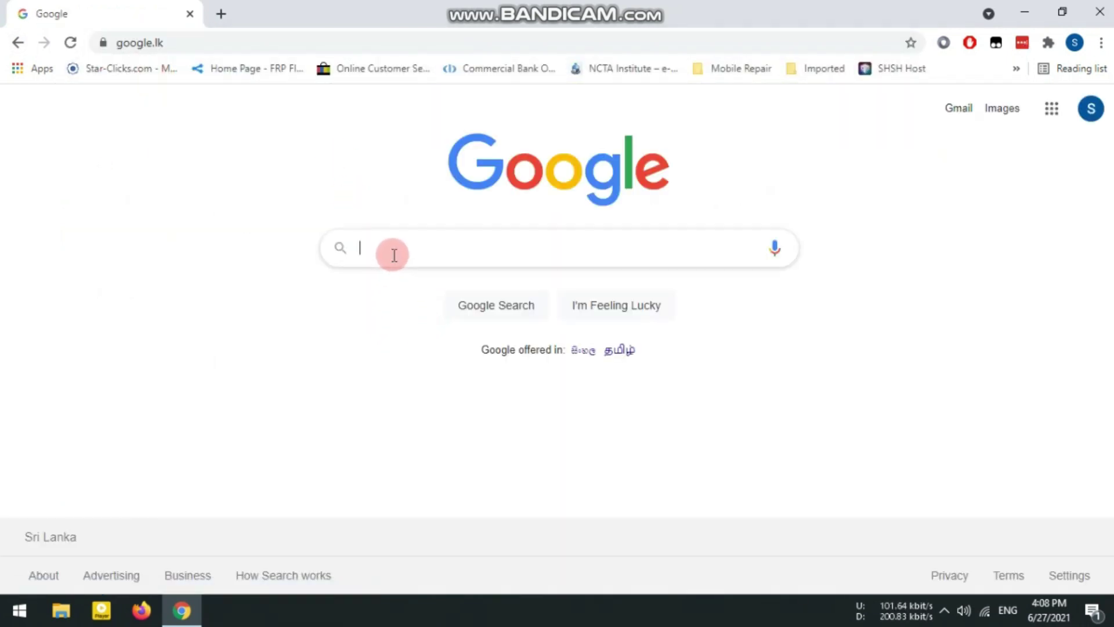
Step: Search Google for 'all in one' runtimes and open the ComputerBase download page
type("all in one")
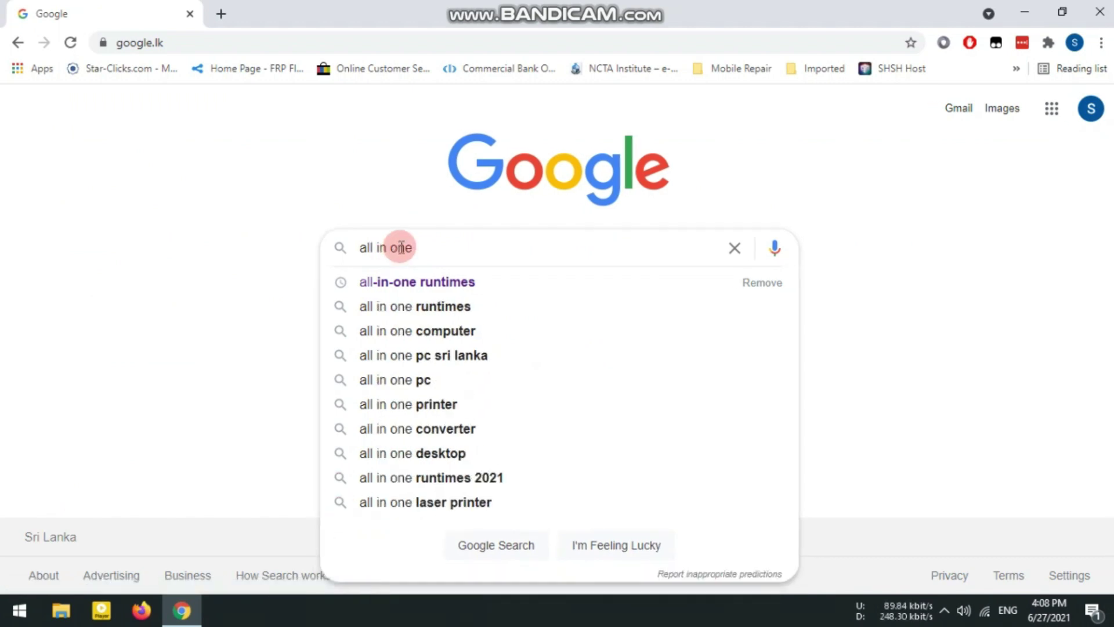
left_click(442, 282)
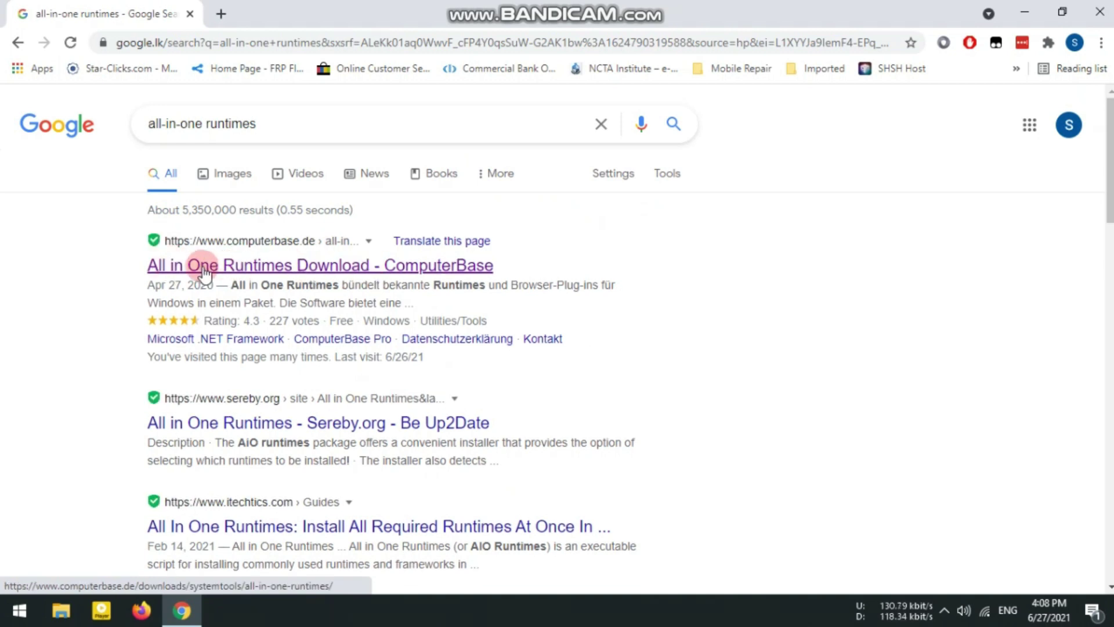
left_click(257, 272)
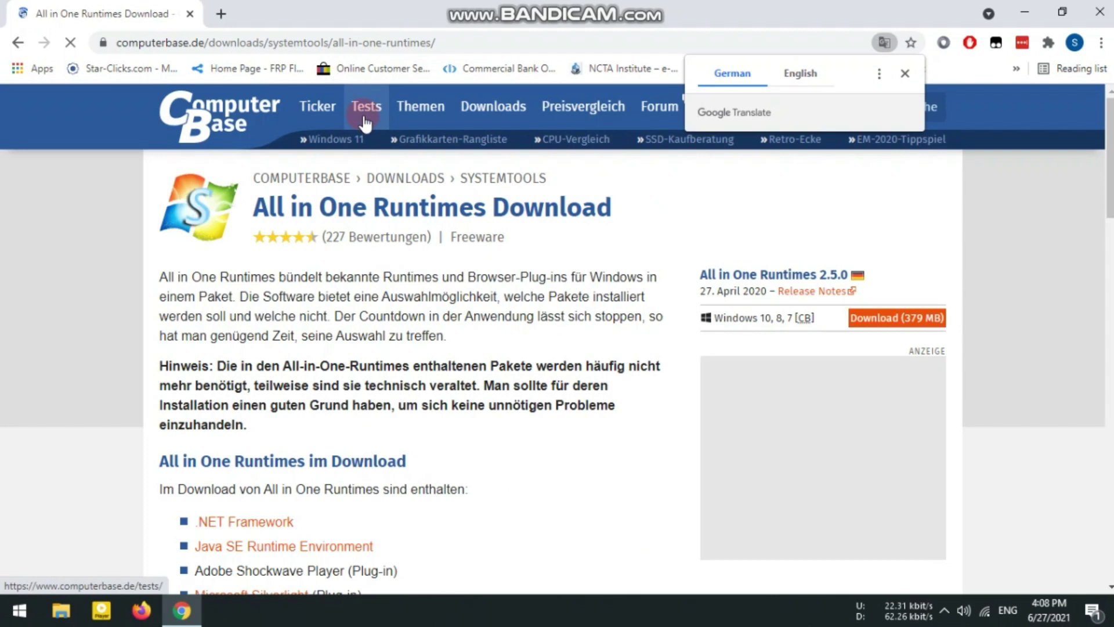
Step: Scroll through the runtime package list and follow the .NET Framework link
scroll(362, 139, "down", 3)
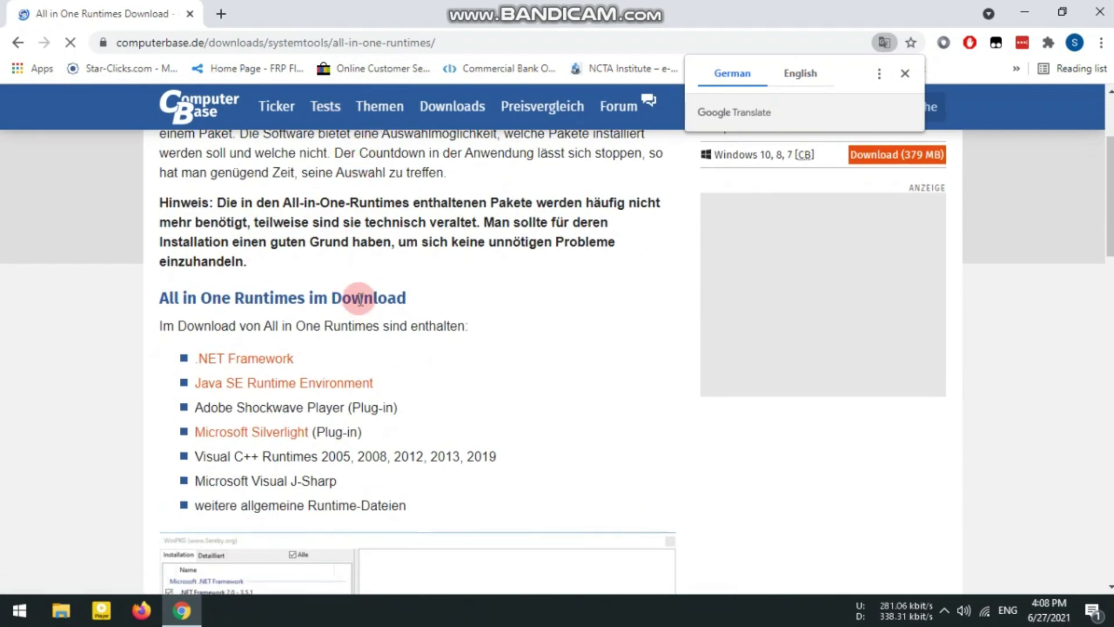
scroll(354, 298, "down", 1)
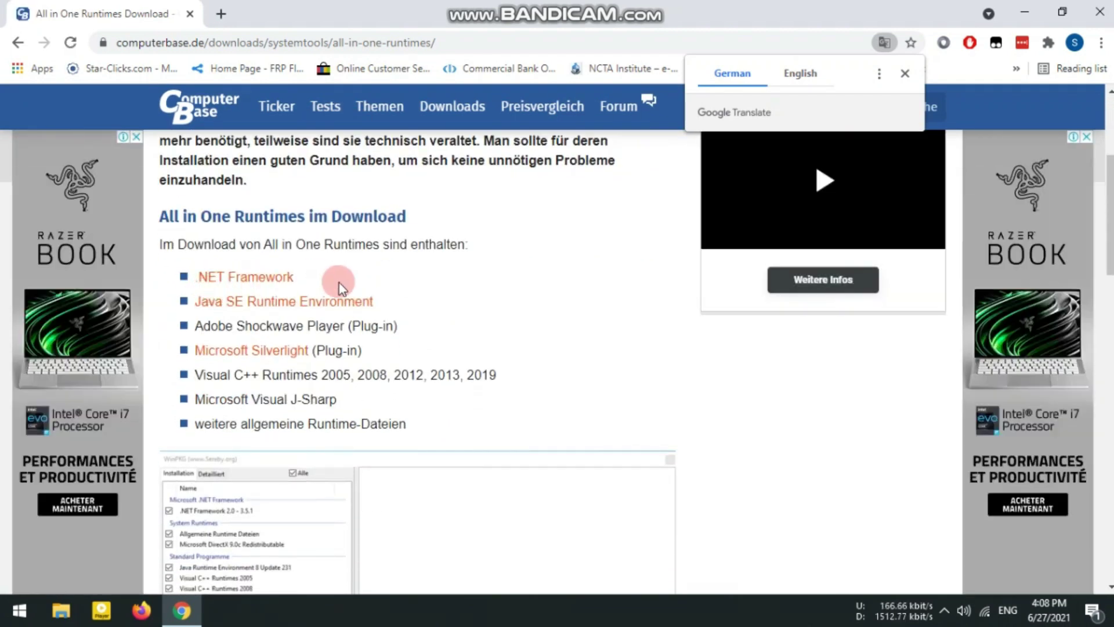
scroll(479, 304, "down", 1)
left_click(209, 198)
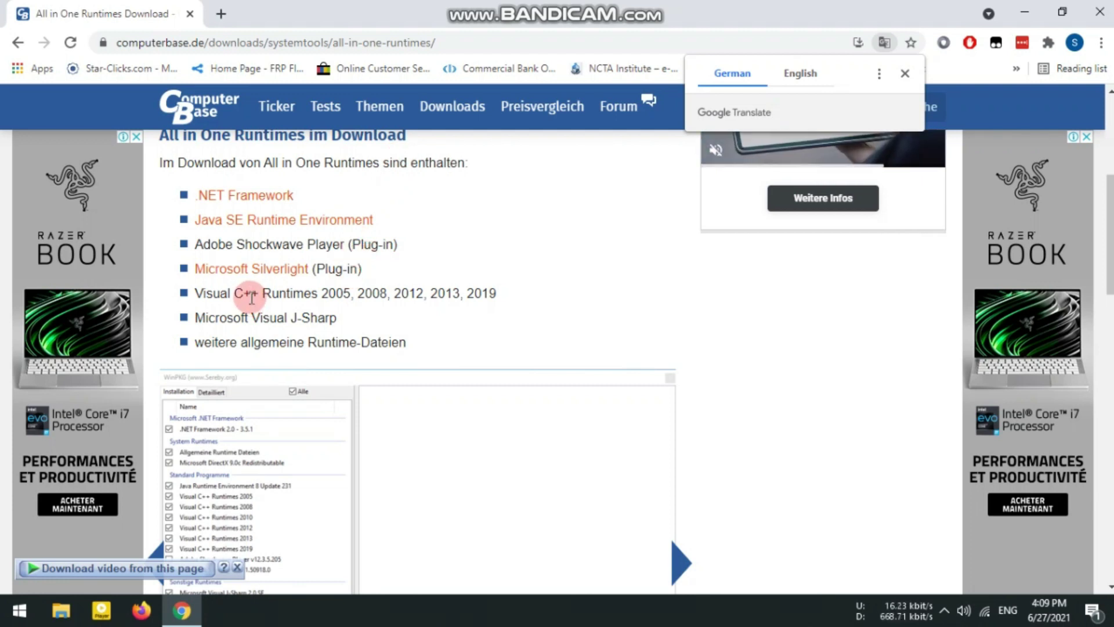
Step: Review the rest of the page, dismiss the translation offer, and close Chrome
scroll(251, 299, "up", 1)
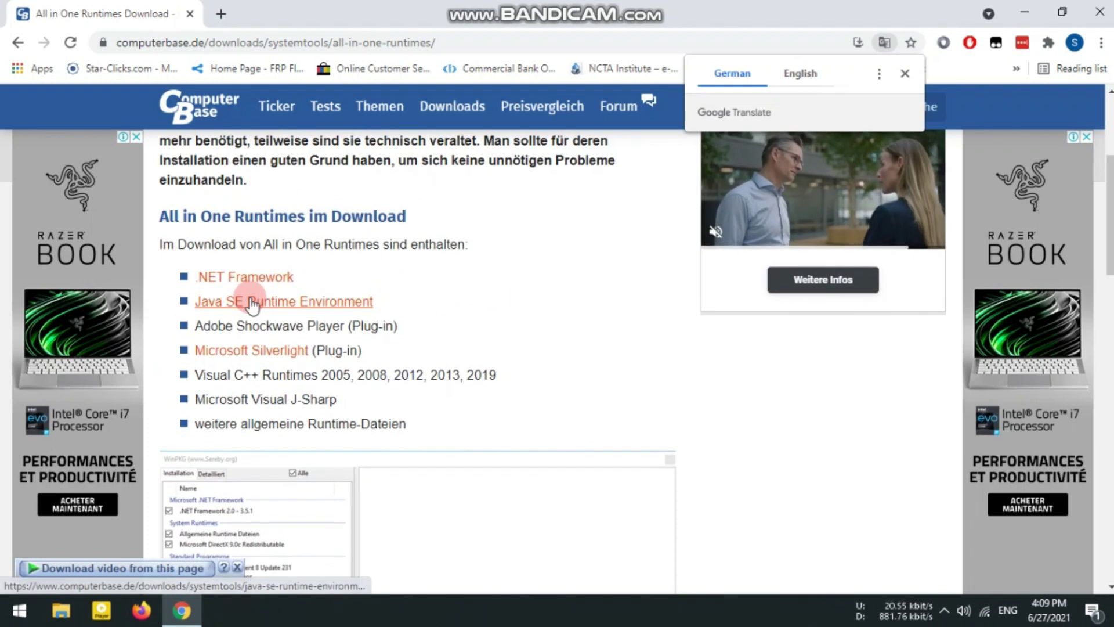
scroll(250, 302, "down", 1)
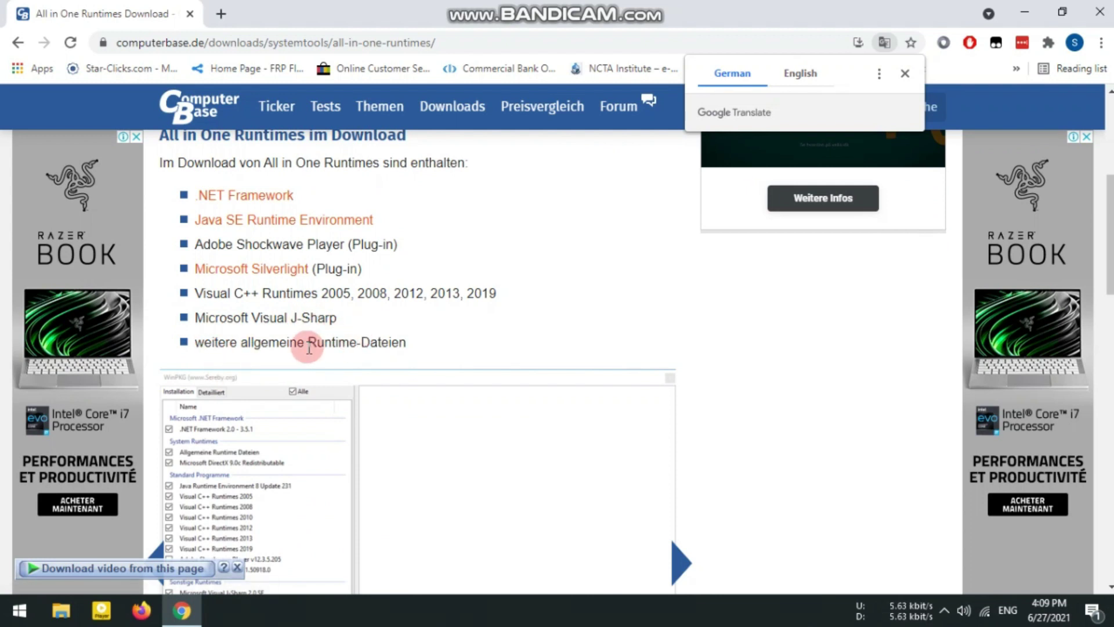
scroll(371, 362, "down", 4)
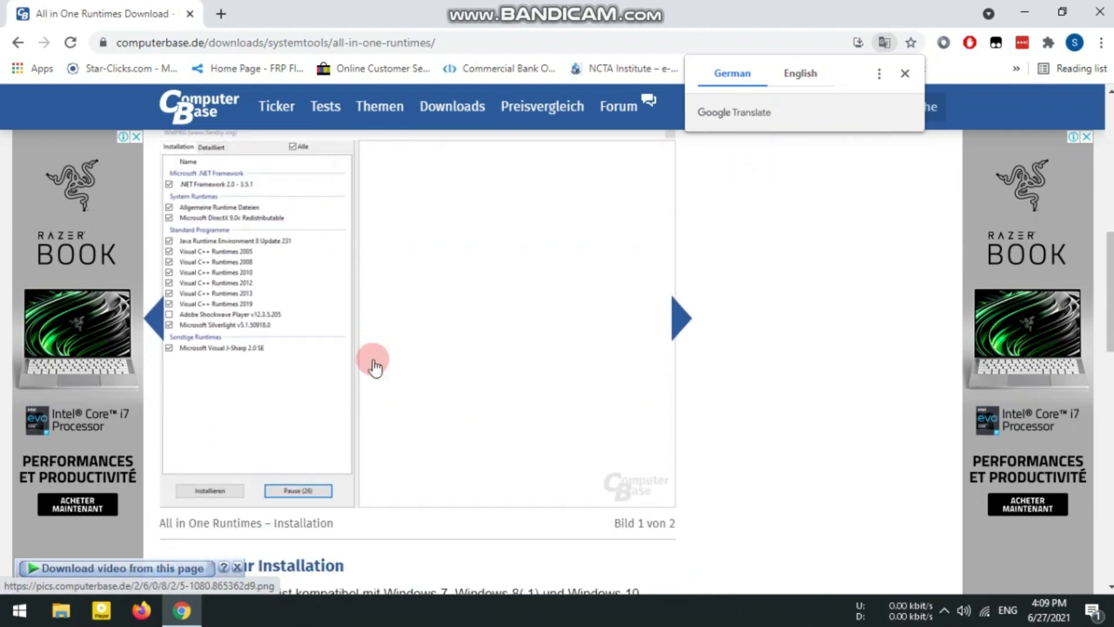
scroll(374, 365, "up", 4)
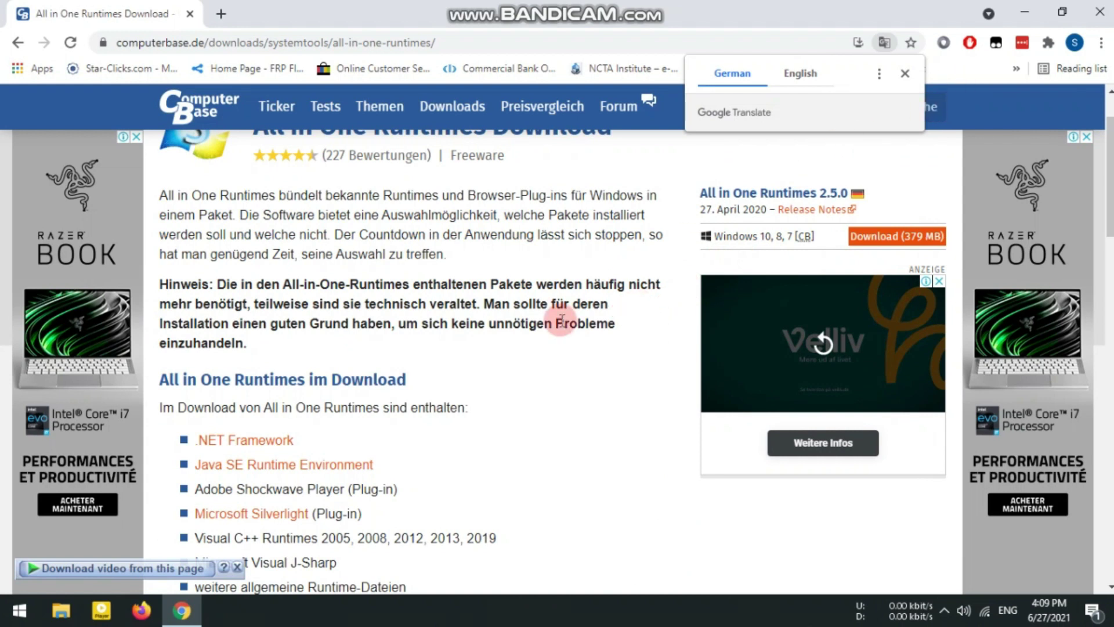
scroll(562, 320, "down", 1)
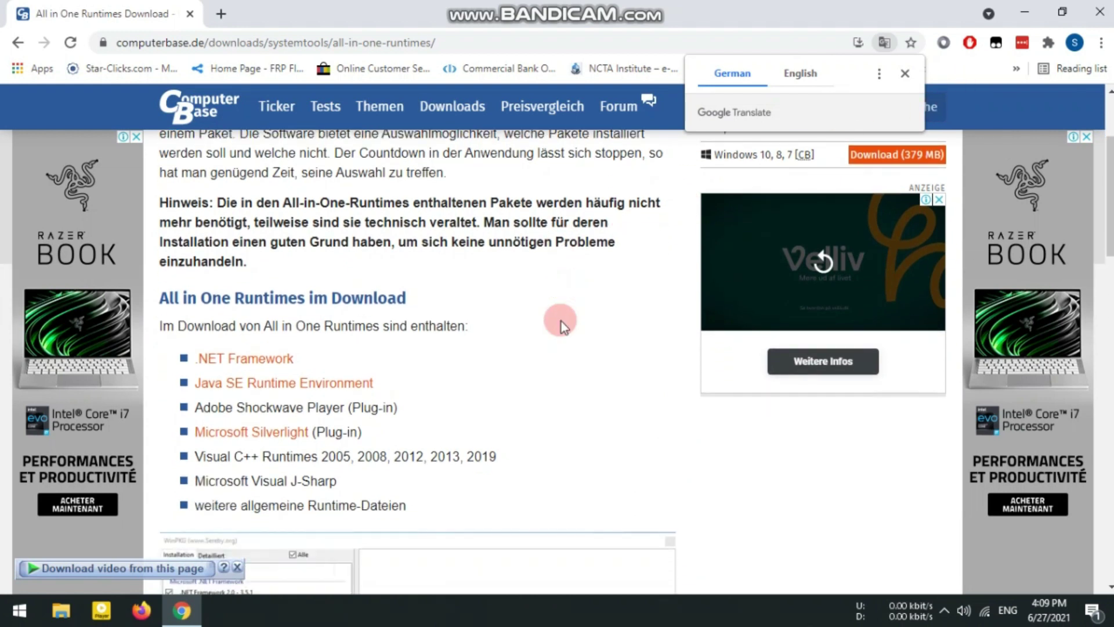
scroll(566, 323, "down", 1)
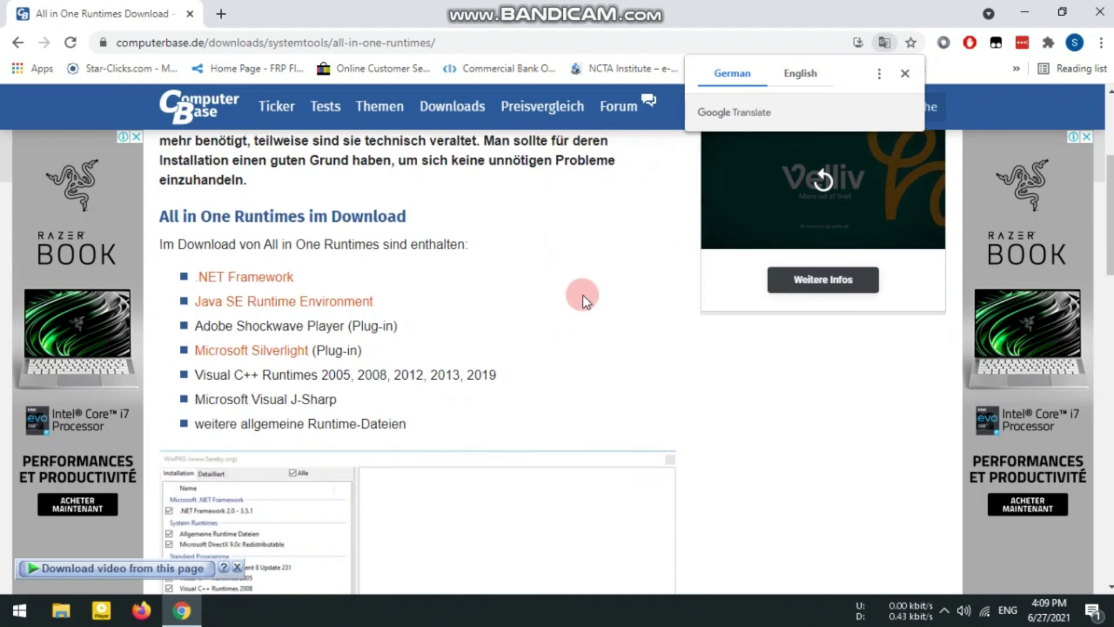
left_click(1109, 10)
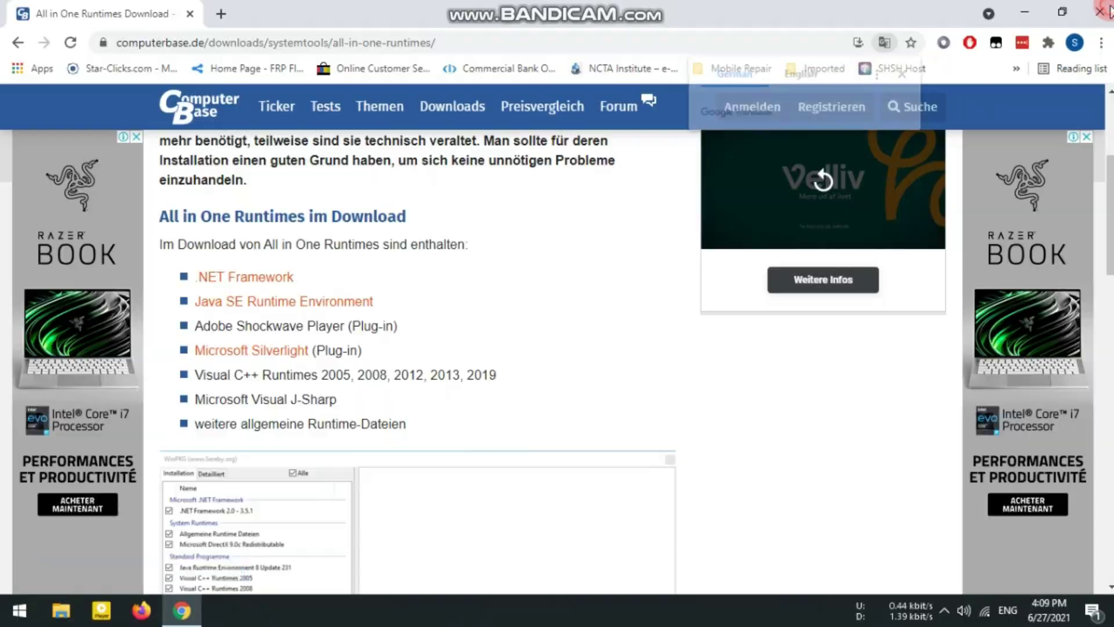
left_click(457, 304)
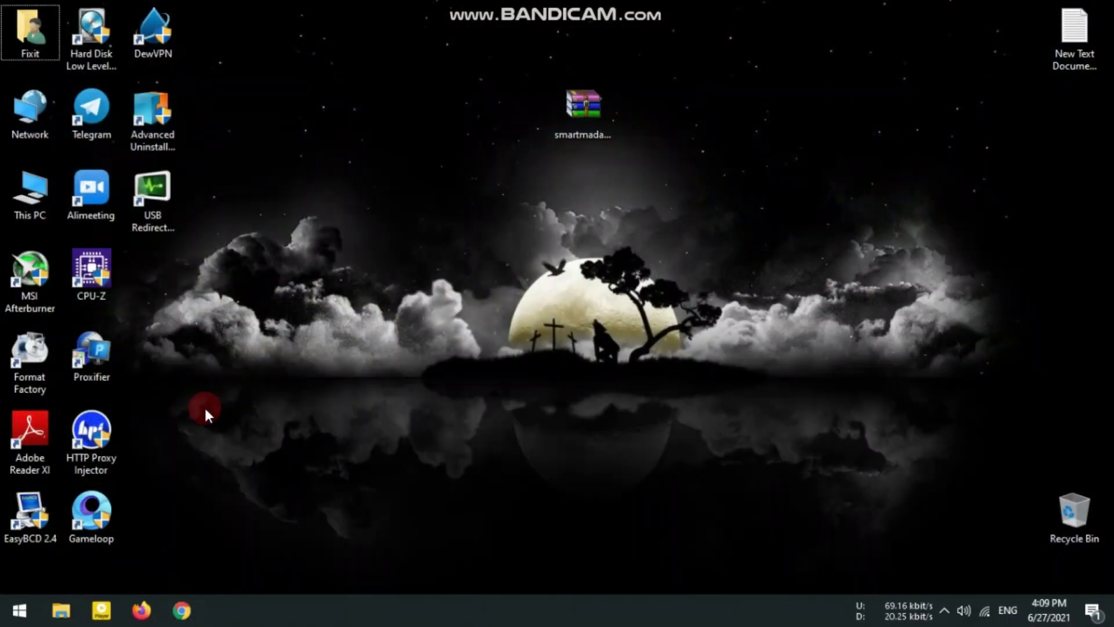
Step: Open the C:\Windows\Temp folder through the Run prompt with 'te'
key("super+r")
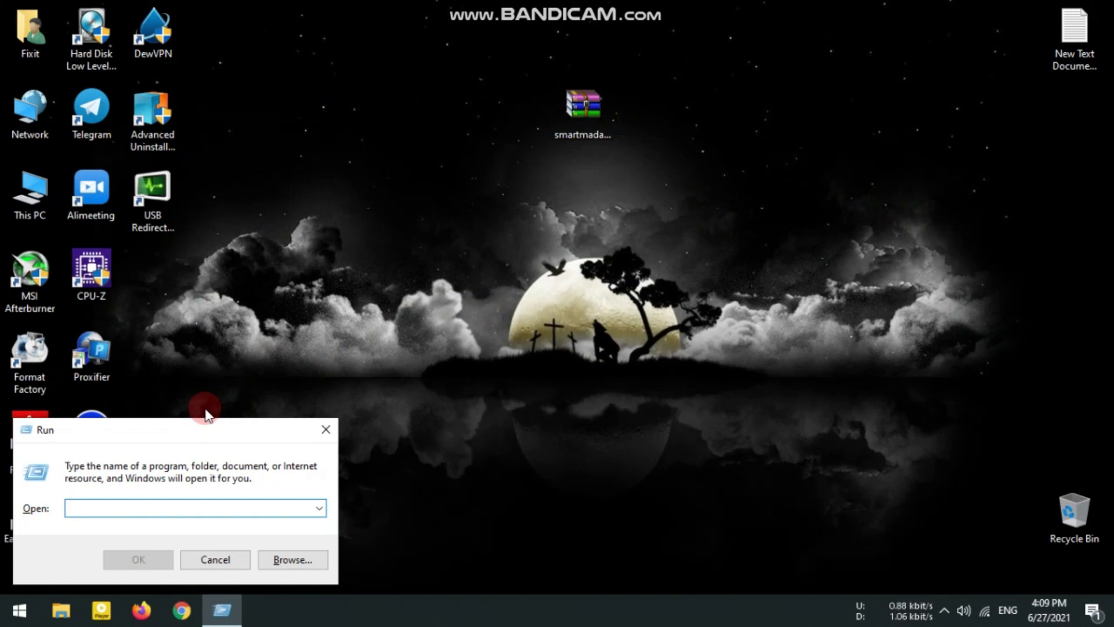
left_click_drag(175, 429, 362, 396)
type("temp")
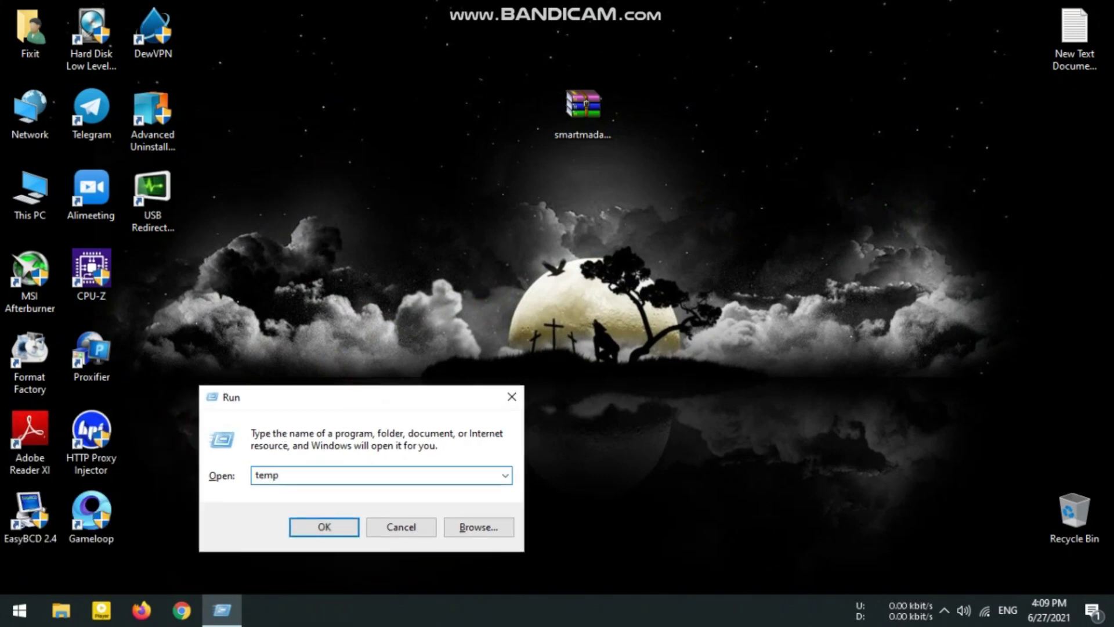
key("Return")
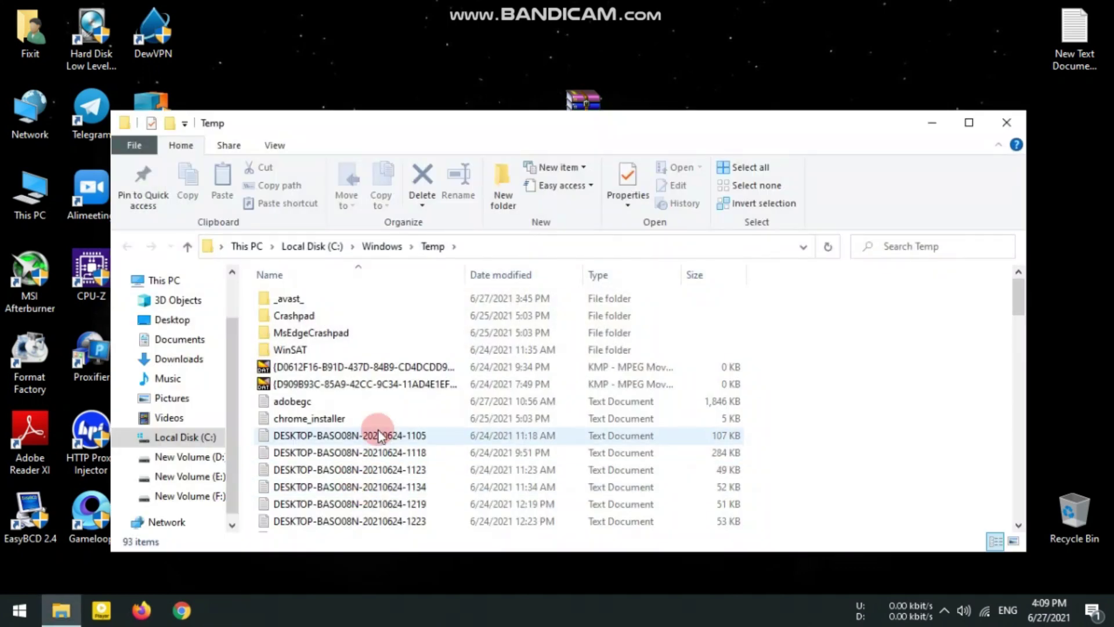
Step: Delete everything in Windows Temp with admin permission, skip the in-use _avast_ folder, and close it
key("ctrl+a")
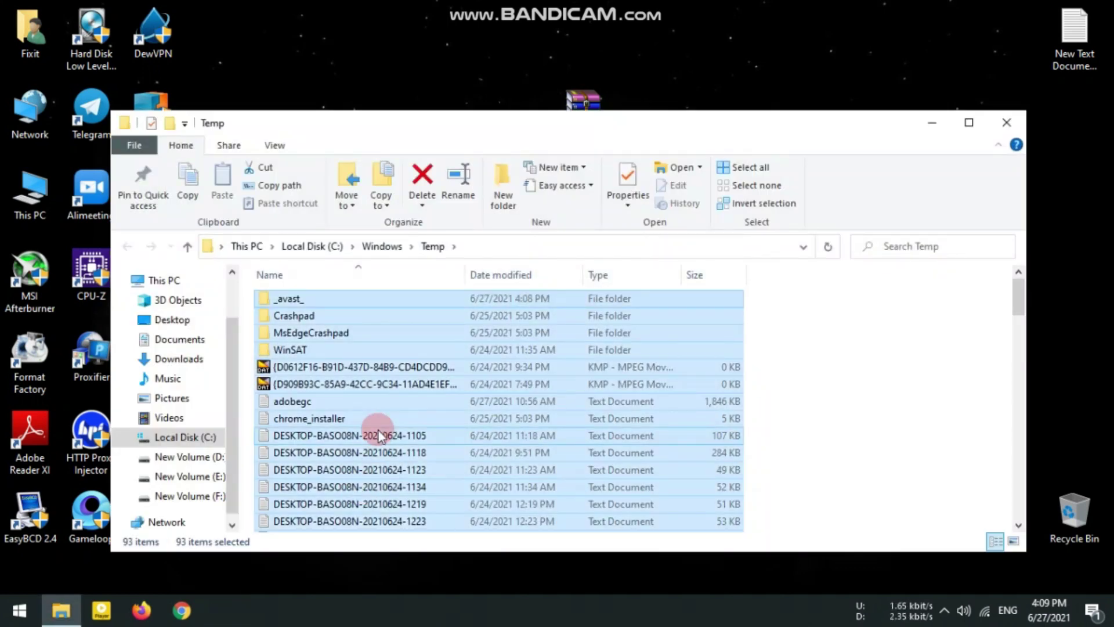
key("Delete")
left_click(293, 227)
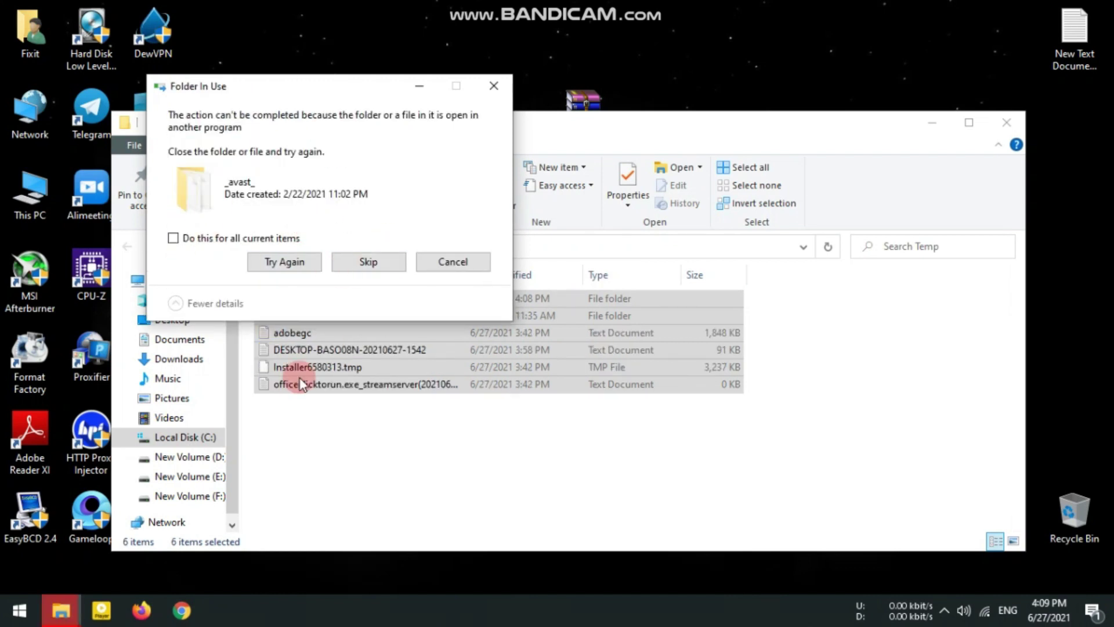
left_click(454, 261)
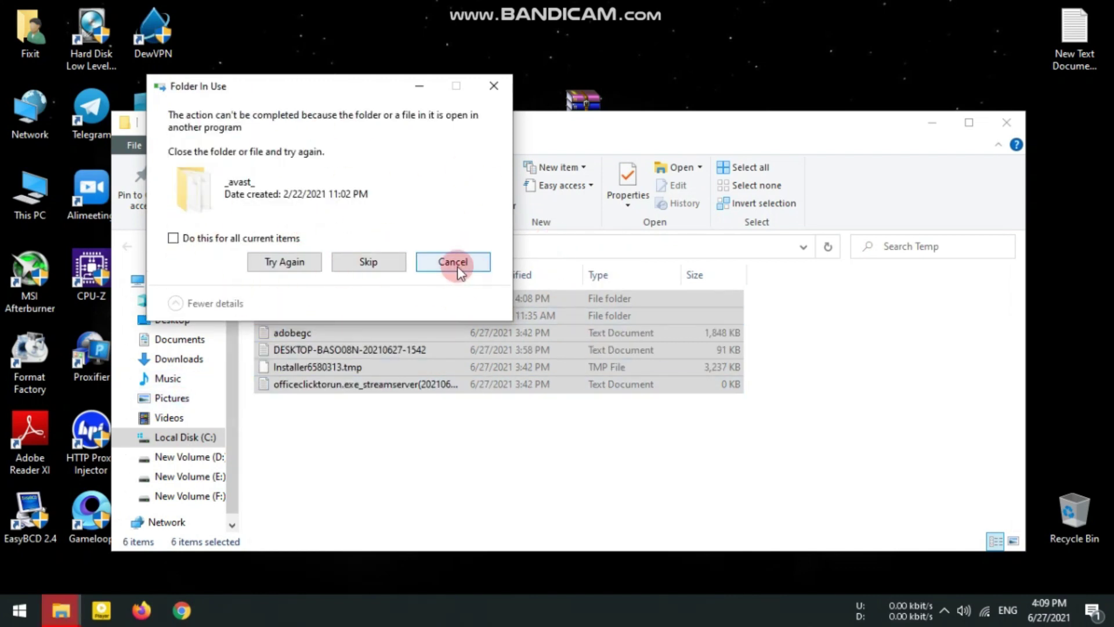
left_click(1010, 133)
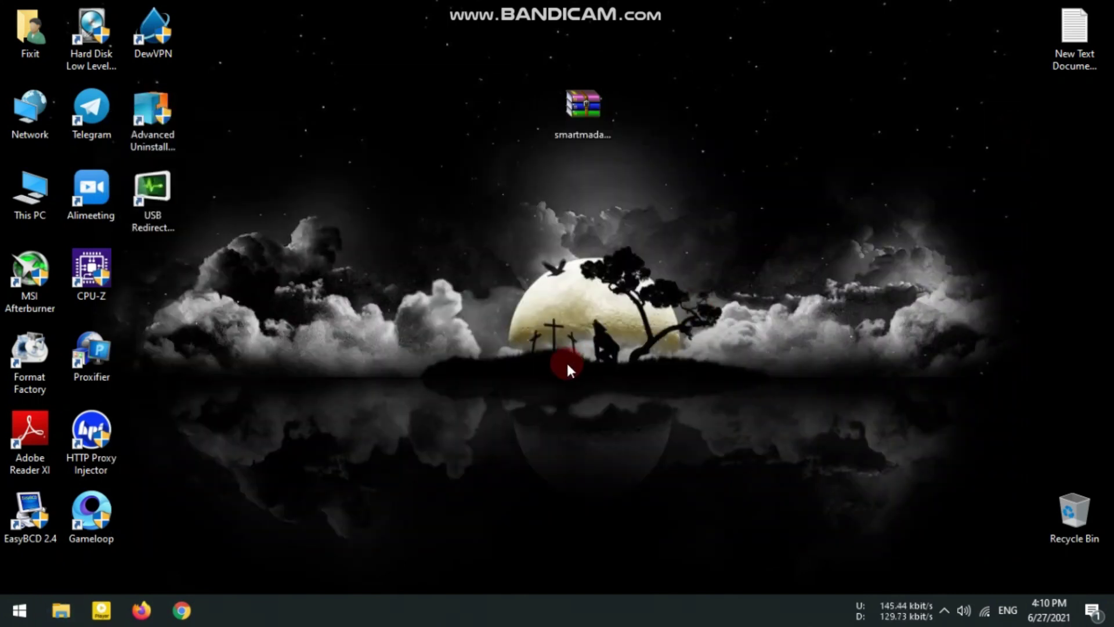
Step: Open the user's AppData Local Temp folder through the Run prompt with '%te'
key("super+r")
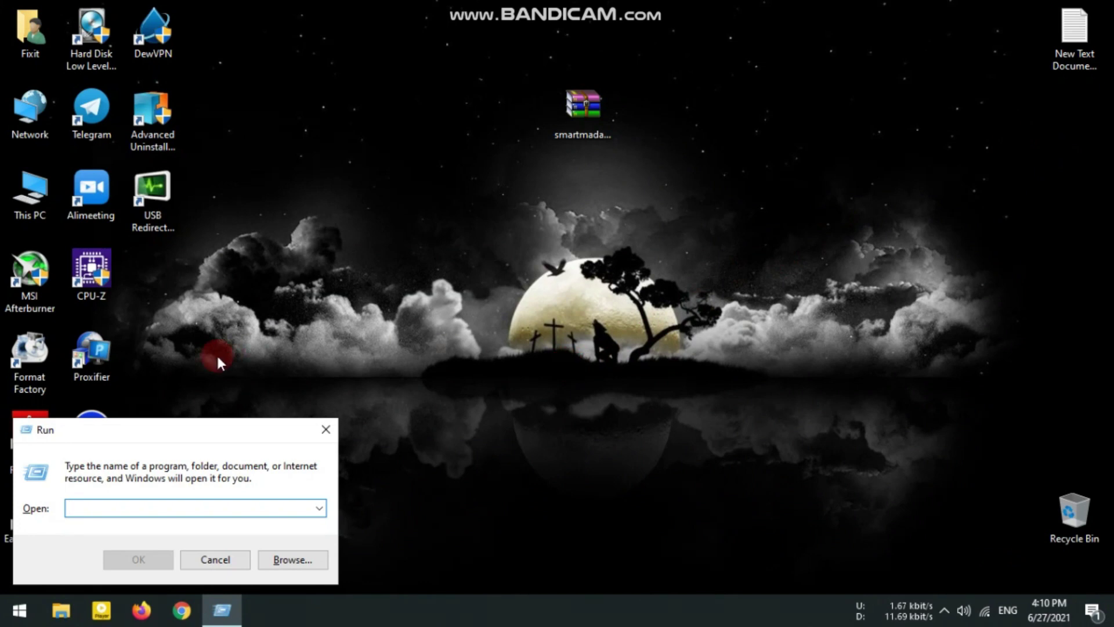
left_click_drag(194, 429, 449, 315)
type("%temp%")
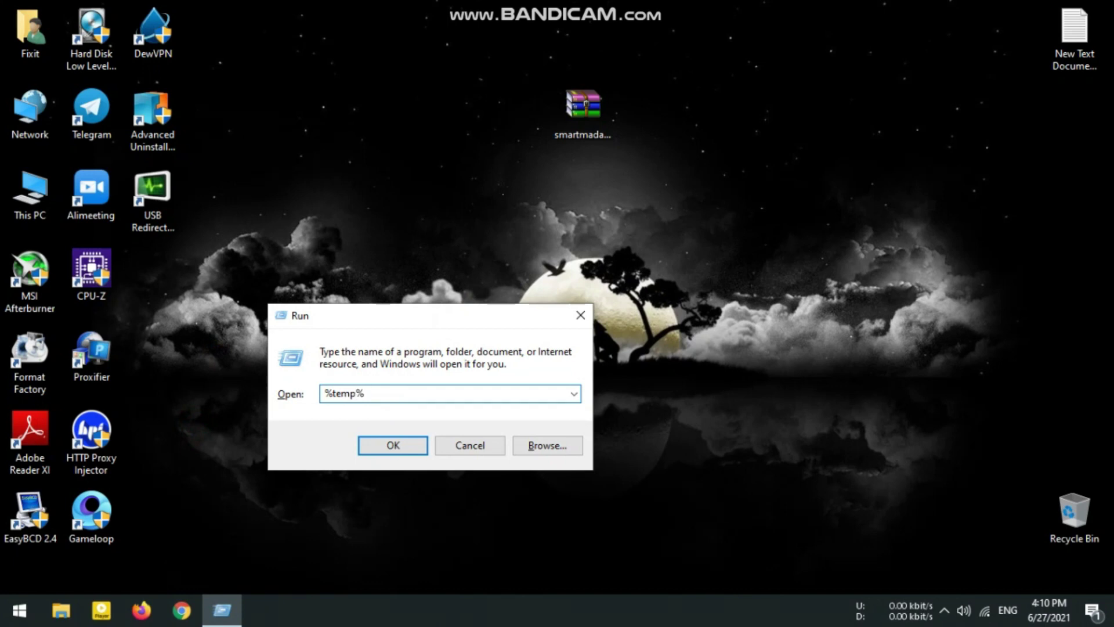
key("Return")
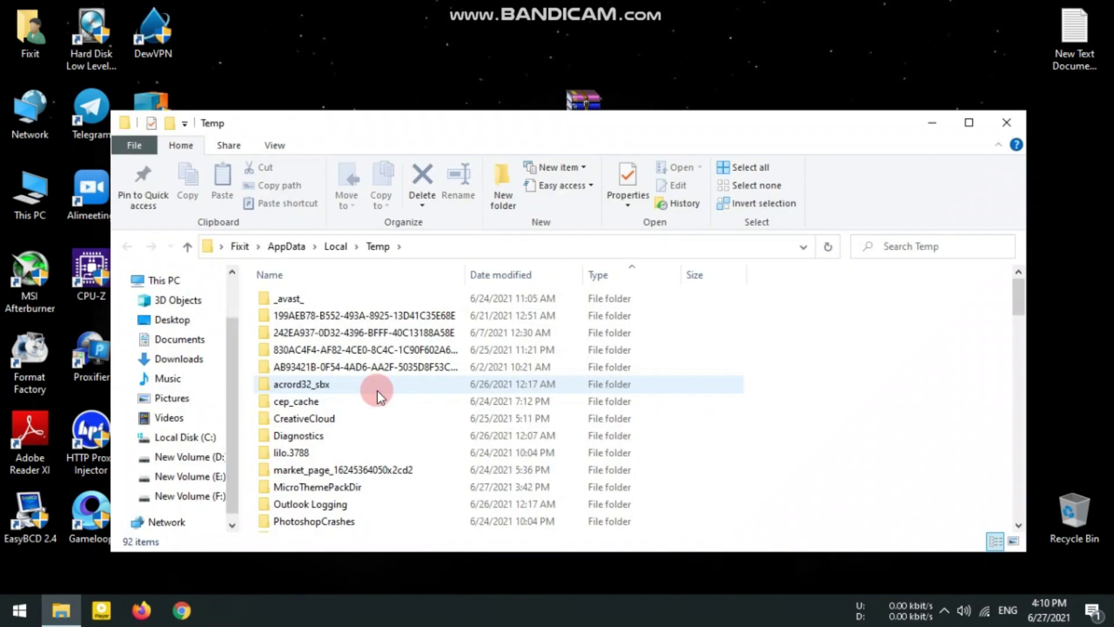
Step: Delete all 92 temp items, skipping and cancelling on the locked in-use files
key("ctrl+a")
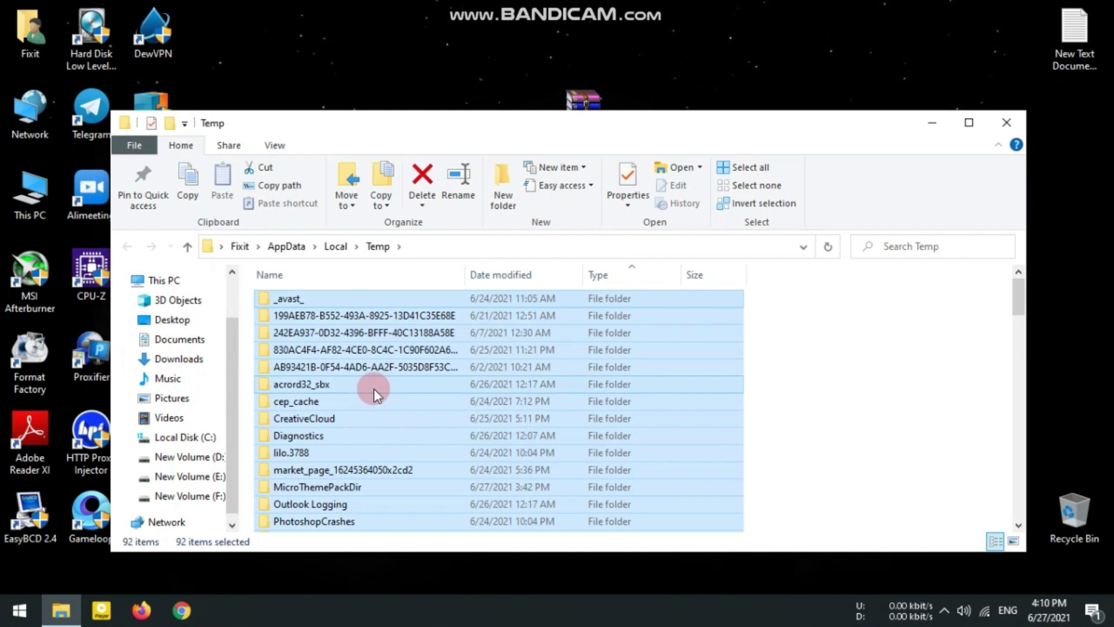
key("Delete")
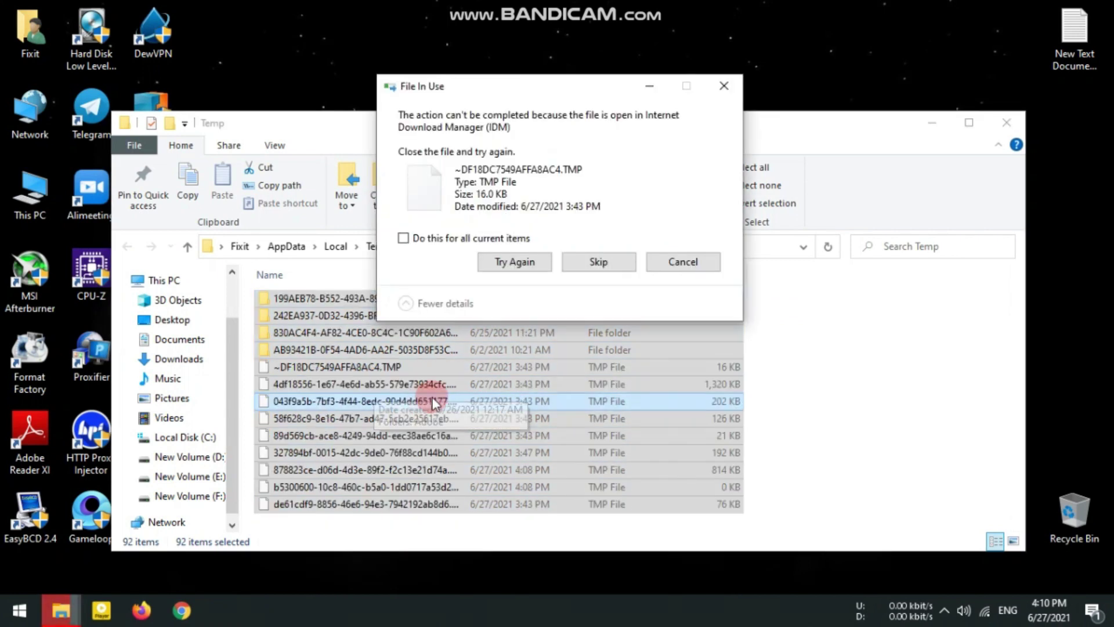
left_click(521, 262)
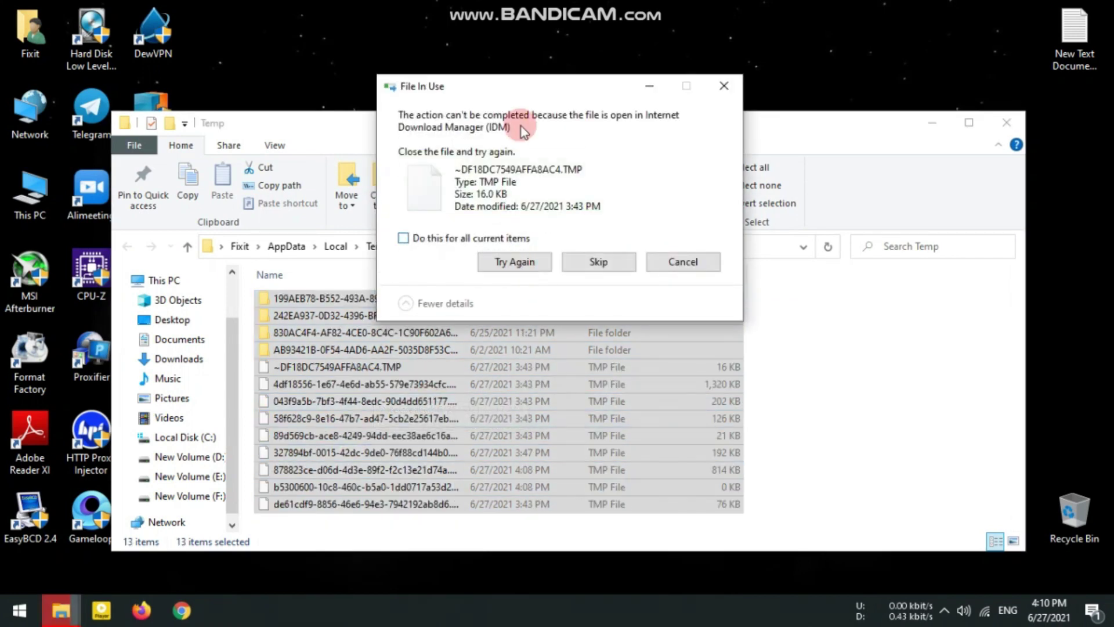
left_click_drag(482, 93, 718, 78)
left_click(865, 250)
left_click(926, 249)
left_click(925, 248)
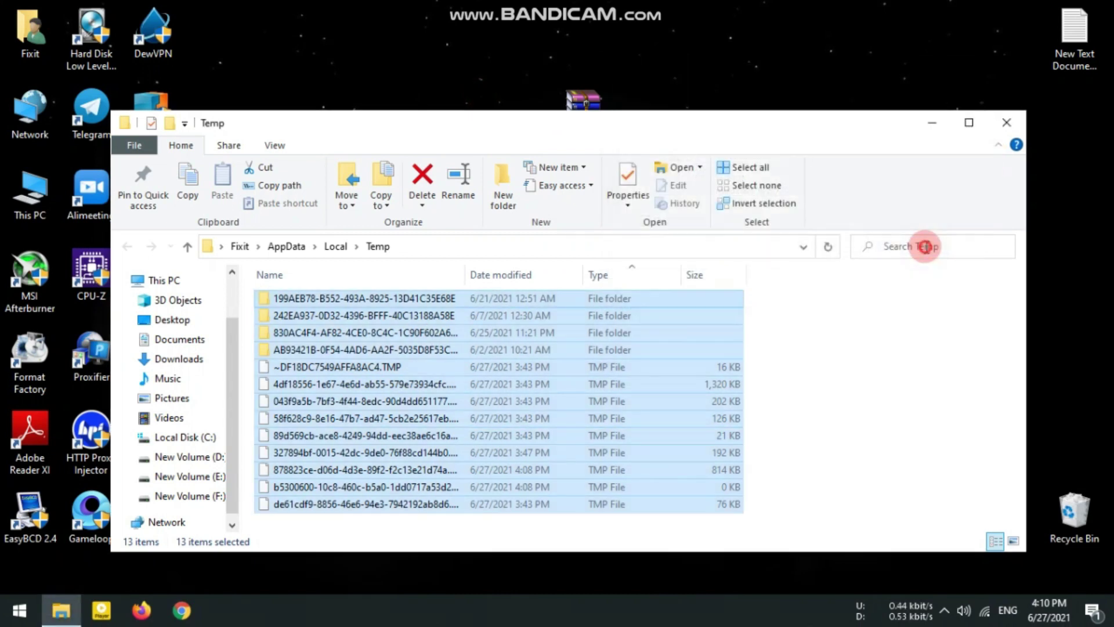
Step: Close the Temp folder window and refresh the desktop
left_click(1007, 123)
right_click(299, 118)
left_click(344, 168)
left_click(285, 152)
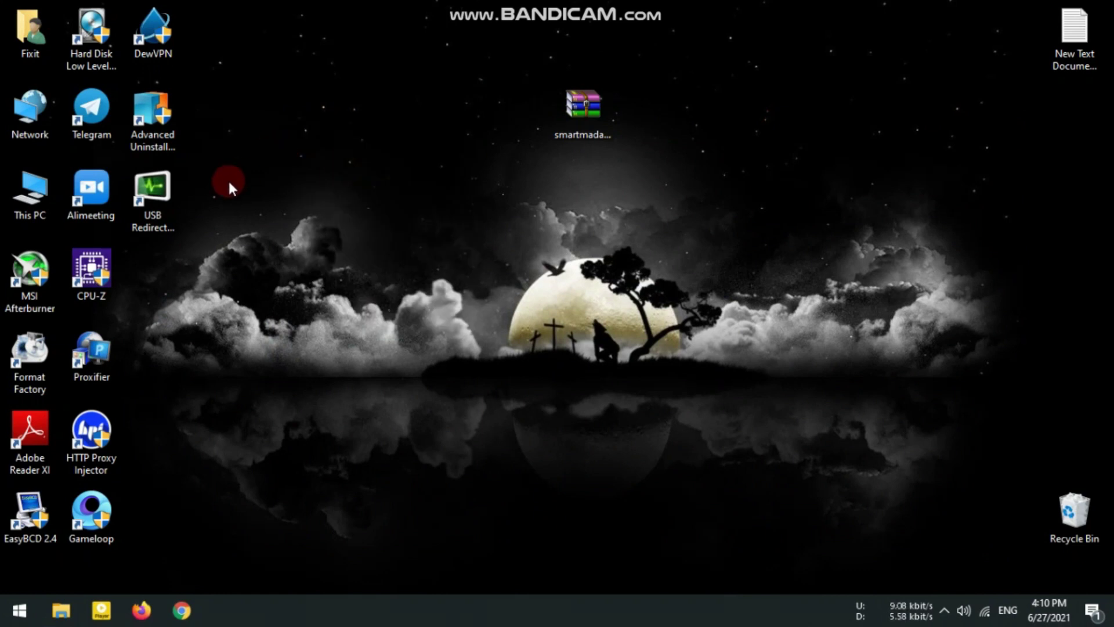
Step: Open the About page from This PC's Properties
left_click(2, 174)
left_click(19, 188)
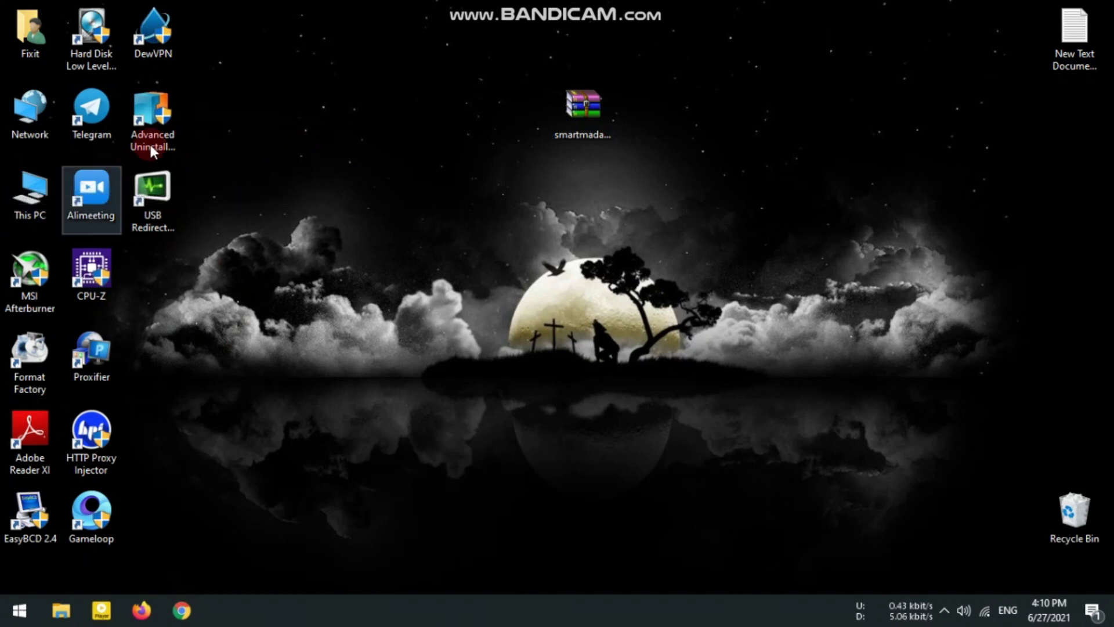
right_click(34, 198)
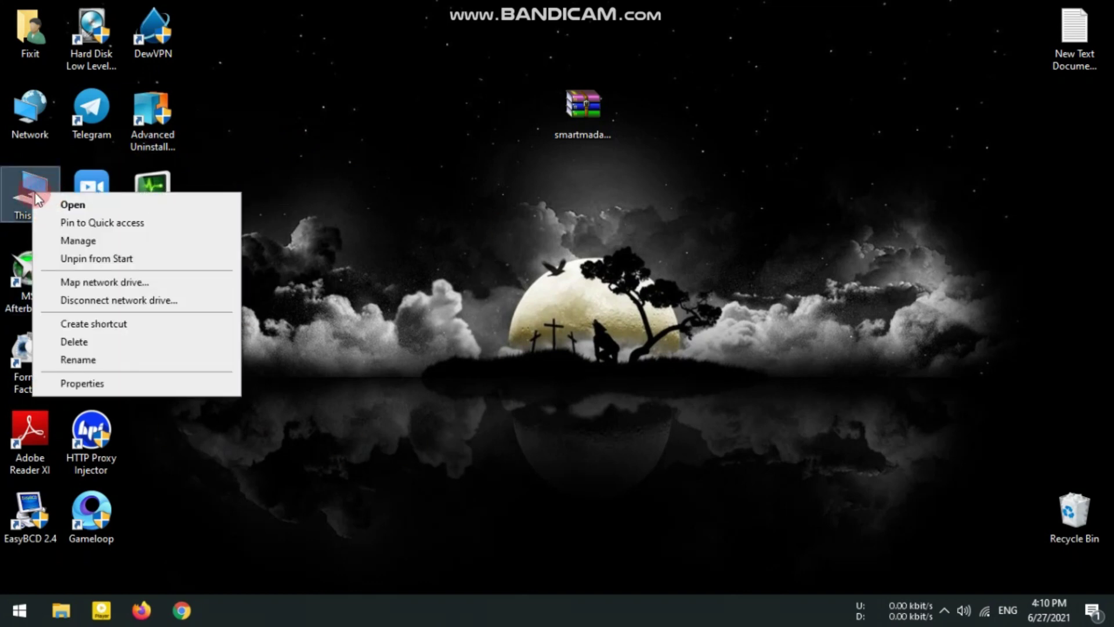
left_click(81, 383)
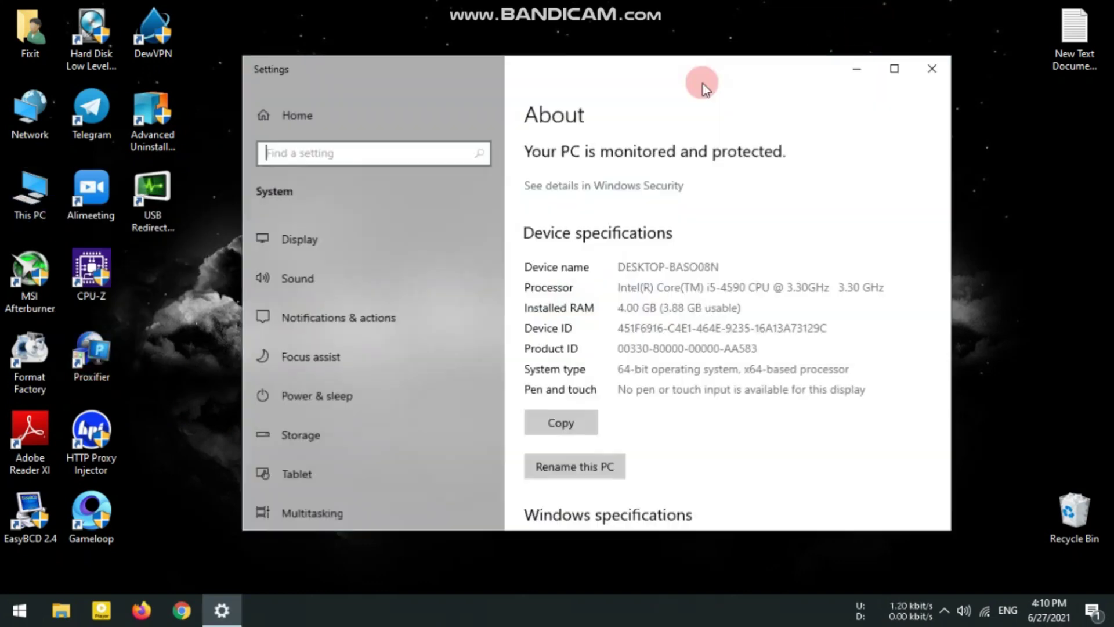
Step: Maximise Settings and open Advanced system settings in System Properties
double_click(701, 80)
scroll(661, 154, "down", 3)
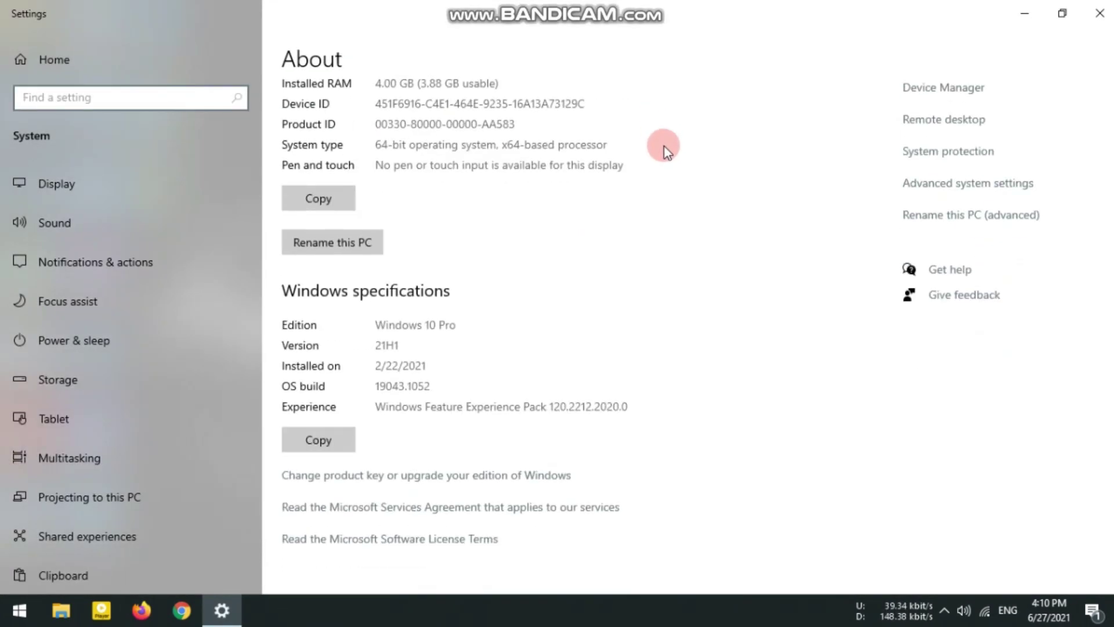
left_click(940, 186)
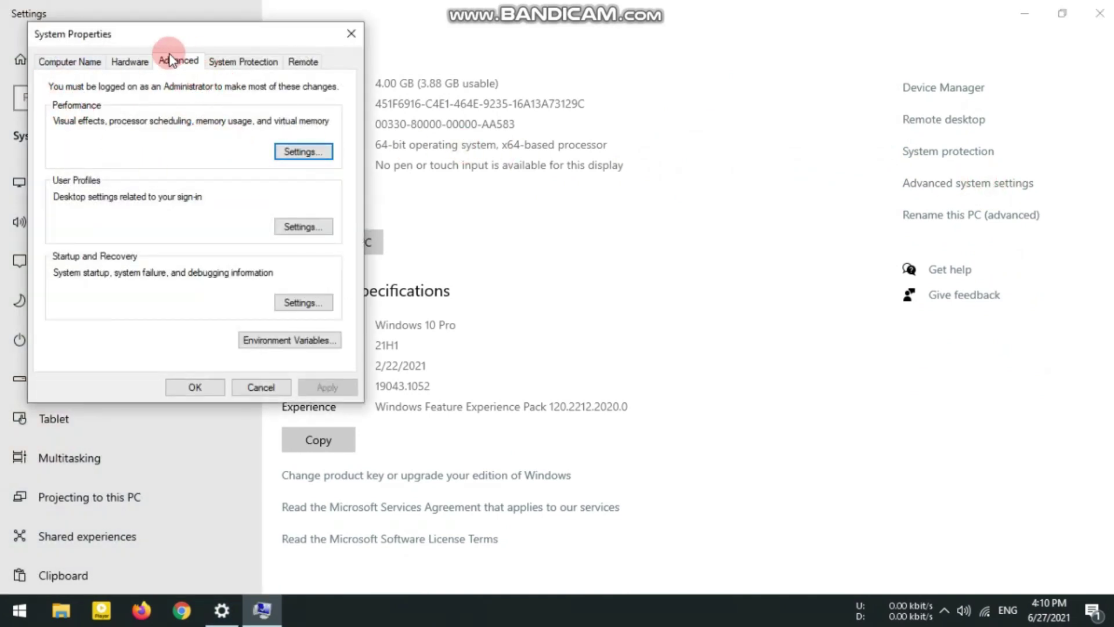
Step: Open Performance Options on its Advanced tab showing virtual memory
left_click(308, 153)
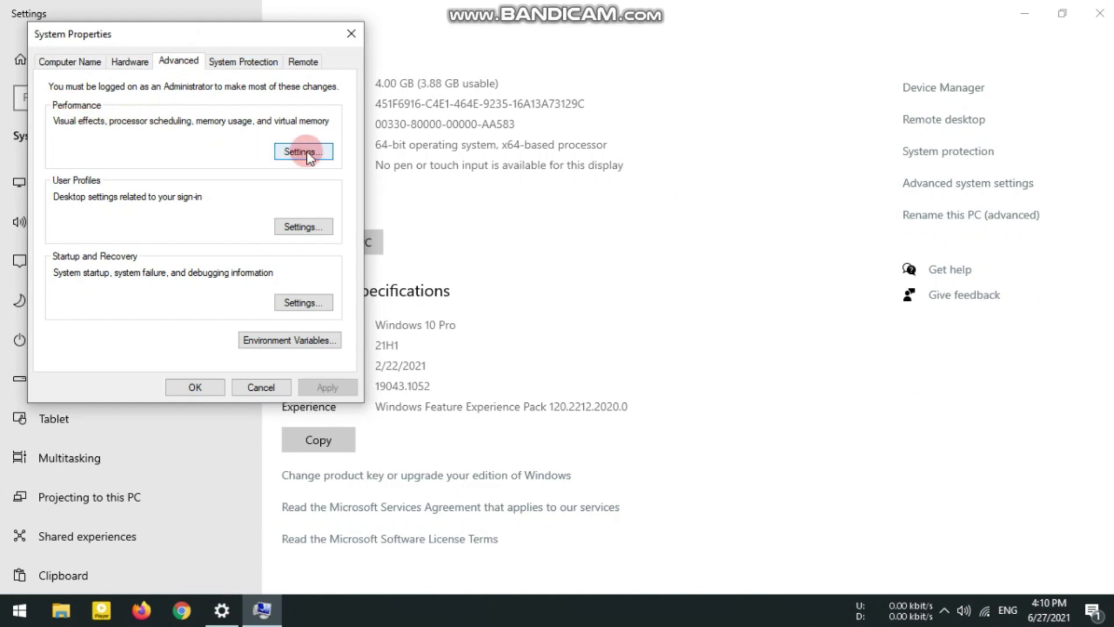
left_click(163, 133)
left_click(166, 124)
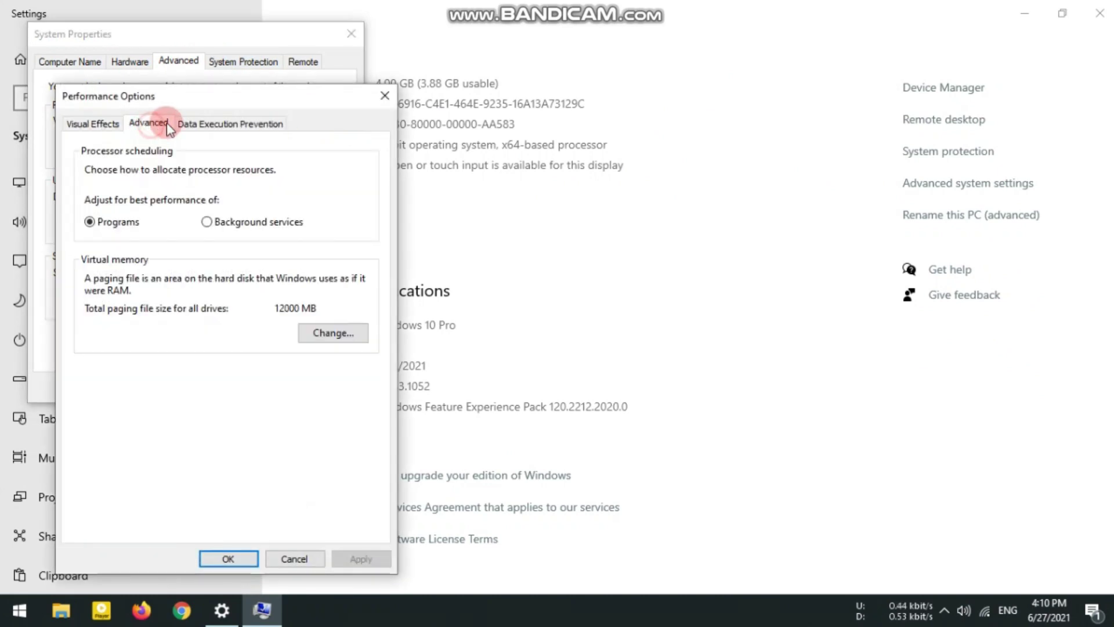
left_click_drag(193, 108, 281, 58)
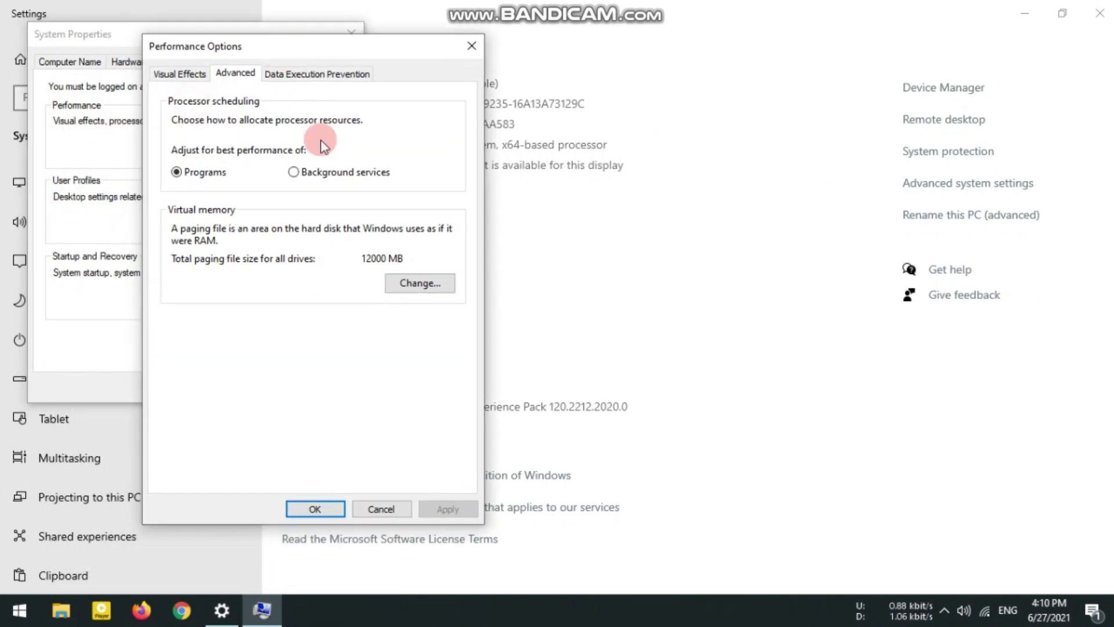
Step: In Virtual Memory, leave automatic management off with C: at custom 12000–24000 MB
left_click(422, 284)
left_click_drag(333, 97, 368, 100)
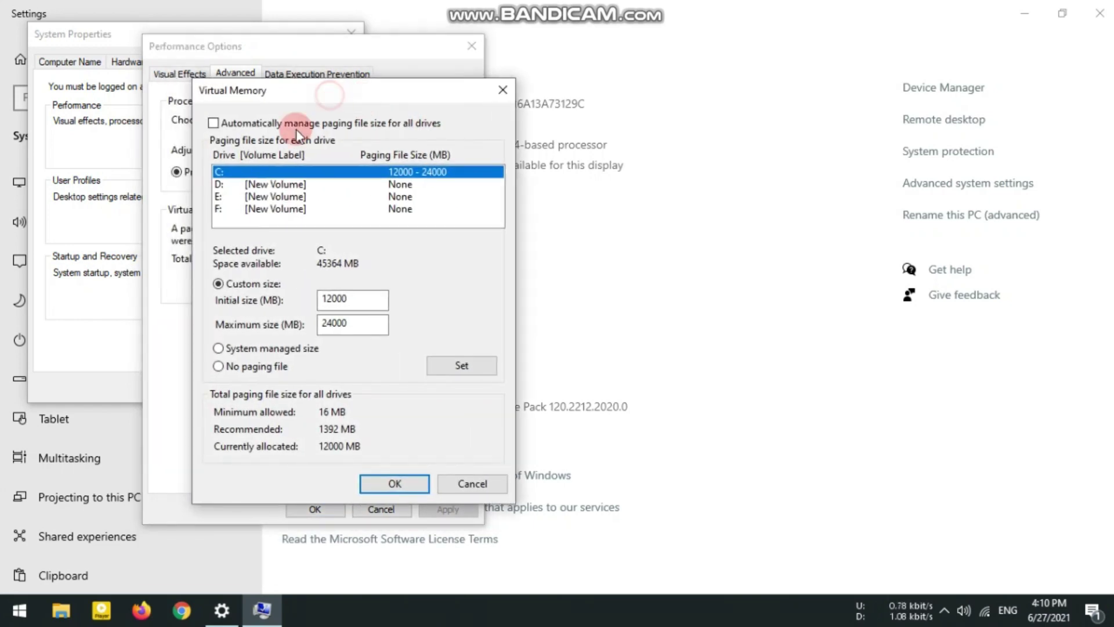
left_click(214, 124)
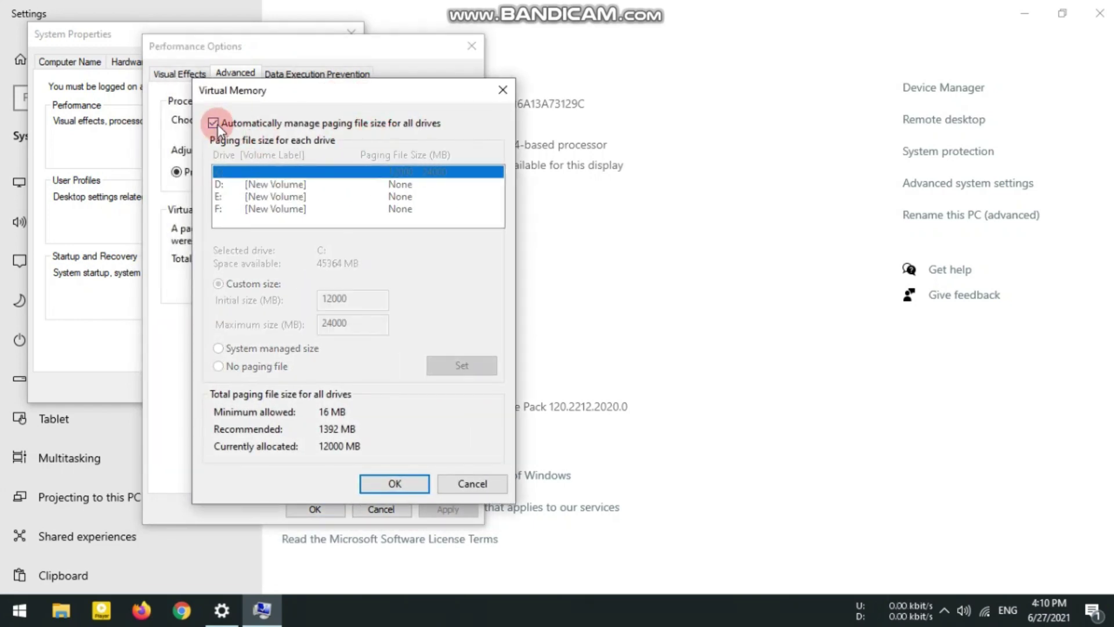
left_click(279, 129)
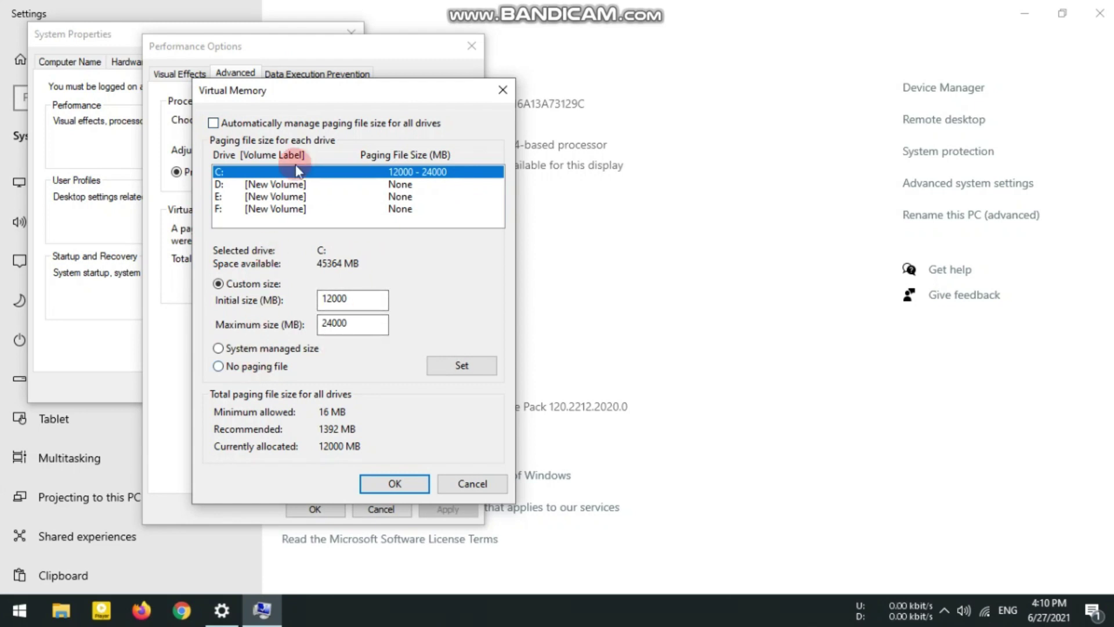
left_click_drag(313, 100, 359, 60)
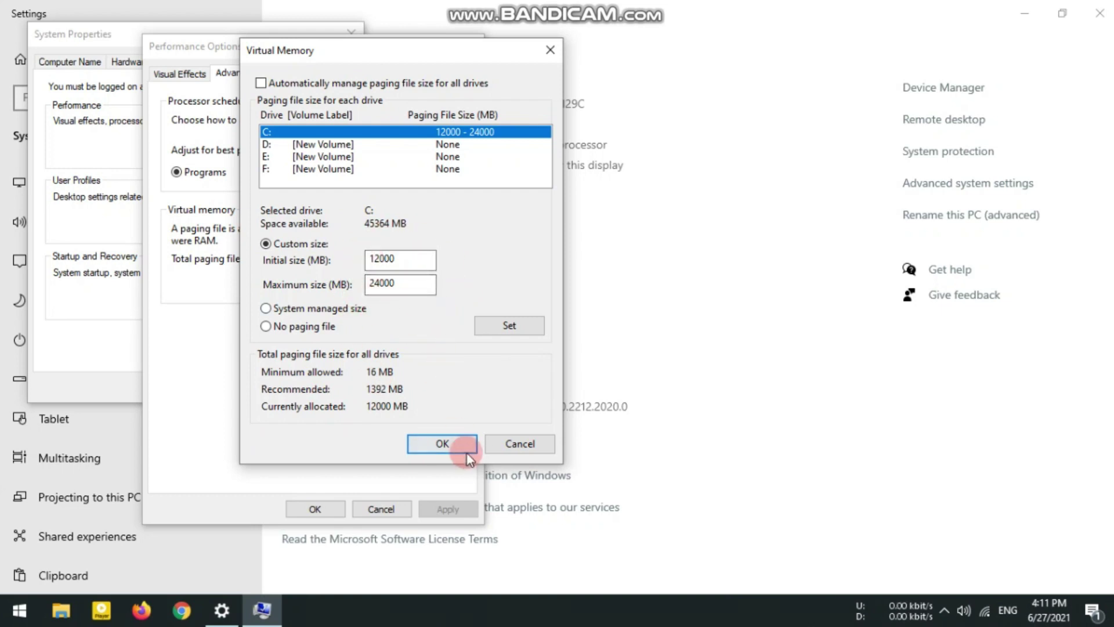
left_click_drag(460, 457, 378, 399)
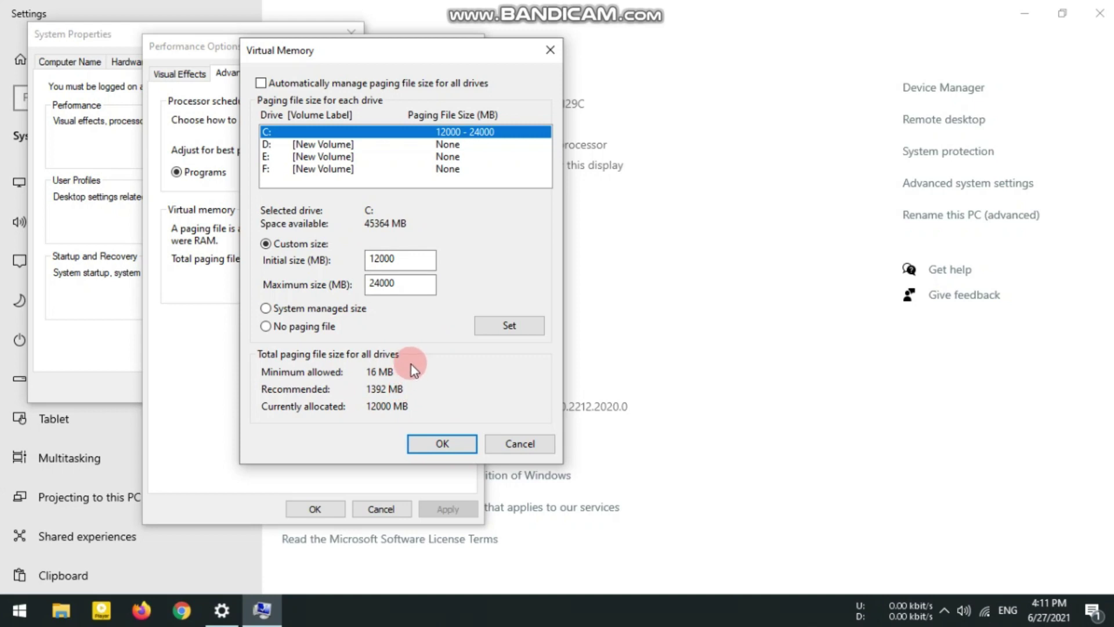
left_click_drag(378, 51, 449, 50)
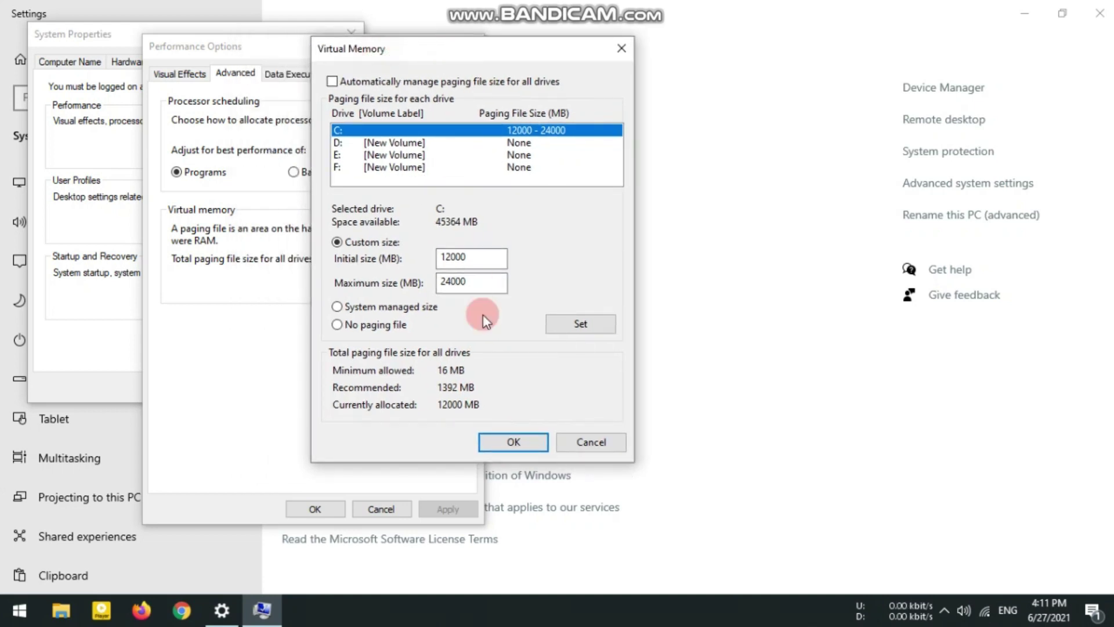
Step: Confirm the paging file settings and close Performance Options and System Properties
left_click(503, 442)
left_click(397, 509)
left_click(337, 509)
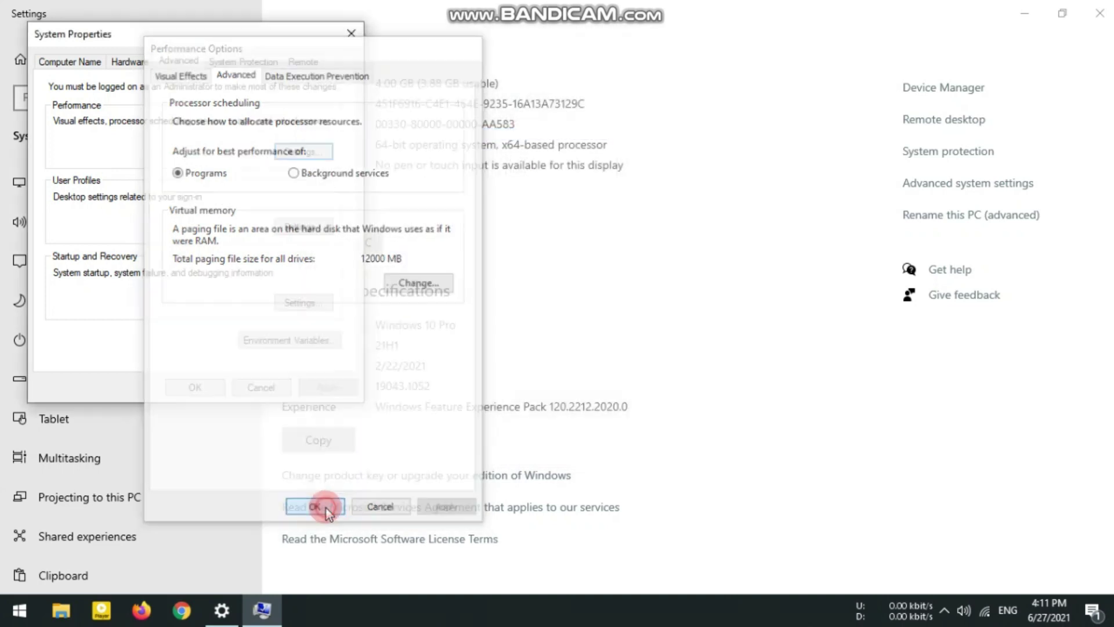
left_click(197, 387)
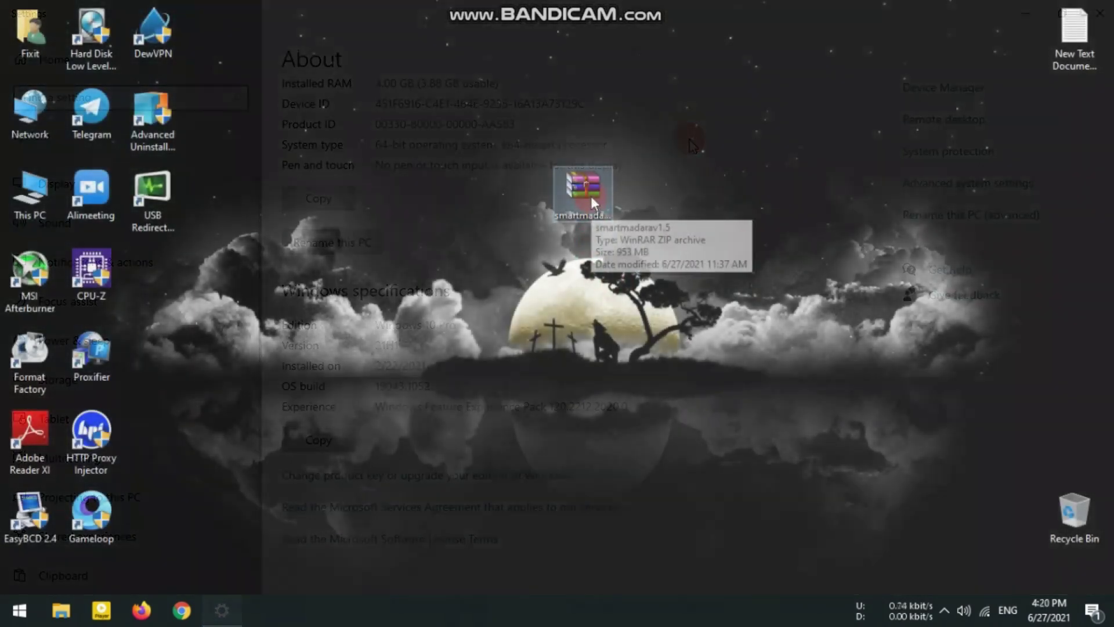
Step: Drag the smartmadara v1.5 archive icon lower toward the desktop centre
left_click_drag(591, 196, 517, 199)
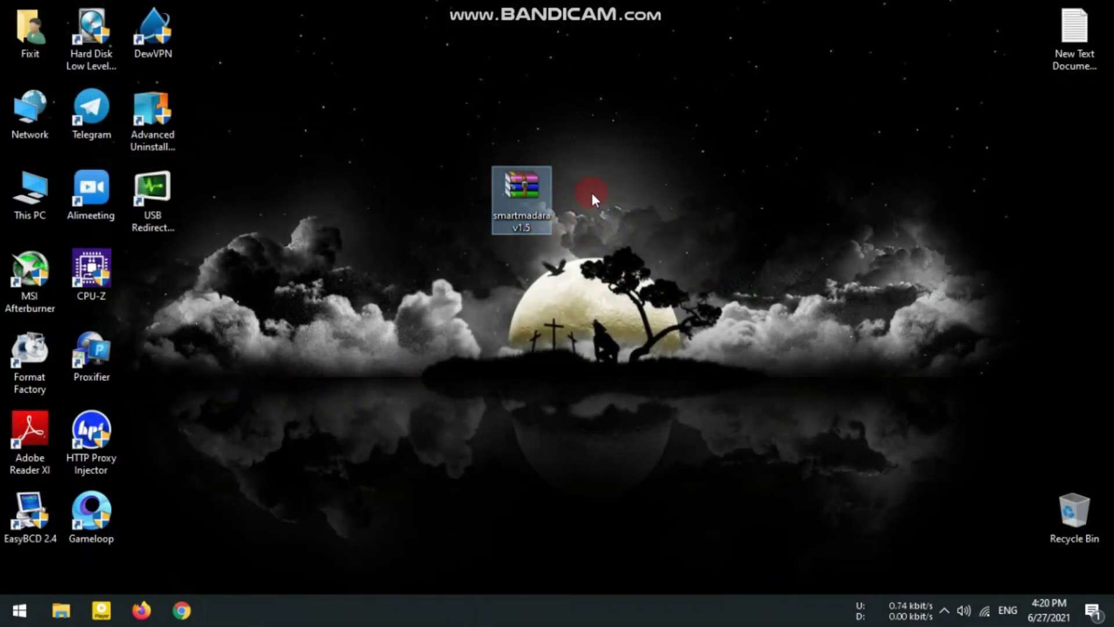
Step: Extract the archive to 'smartmadarav1.5\' and place the extracted folder beside it
mouse_move(527, 209)
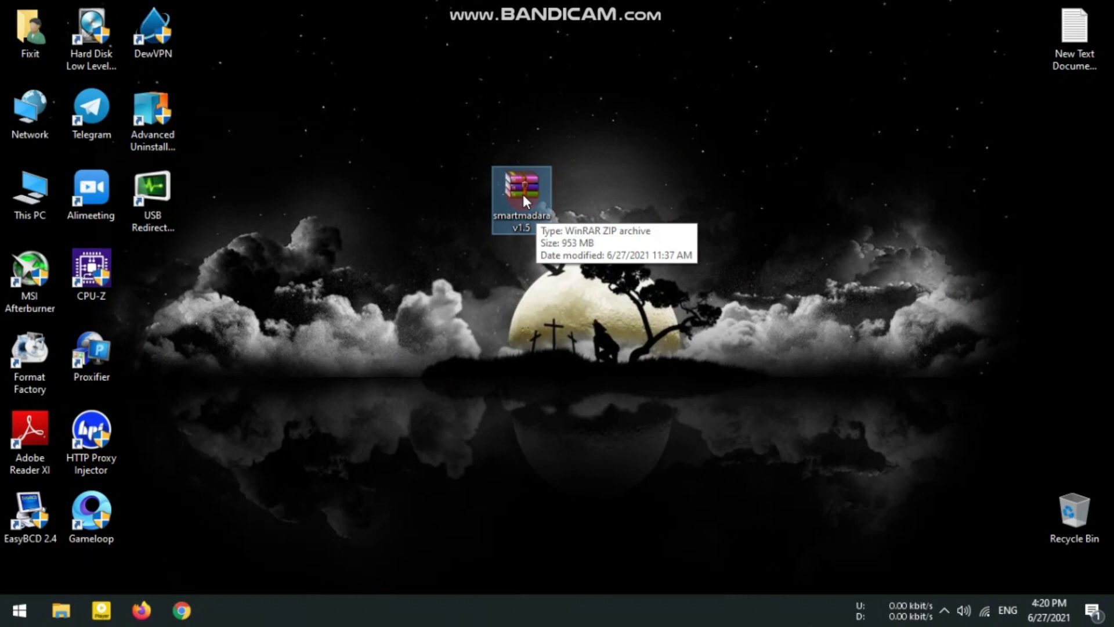
right_click(523, 195)
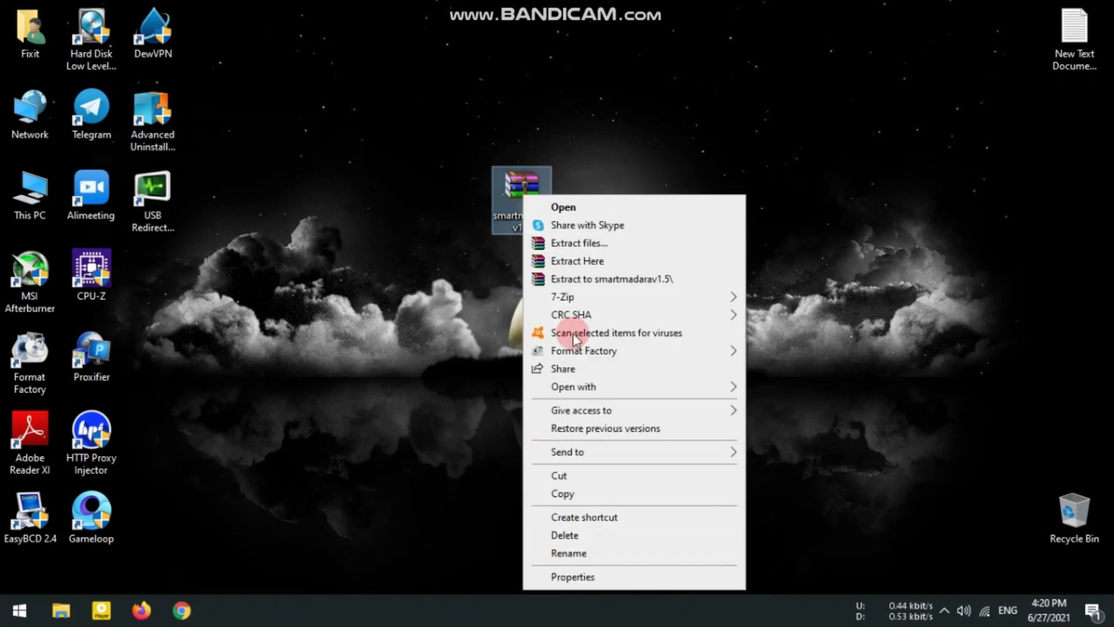
left_click(589, 276)
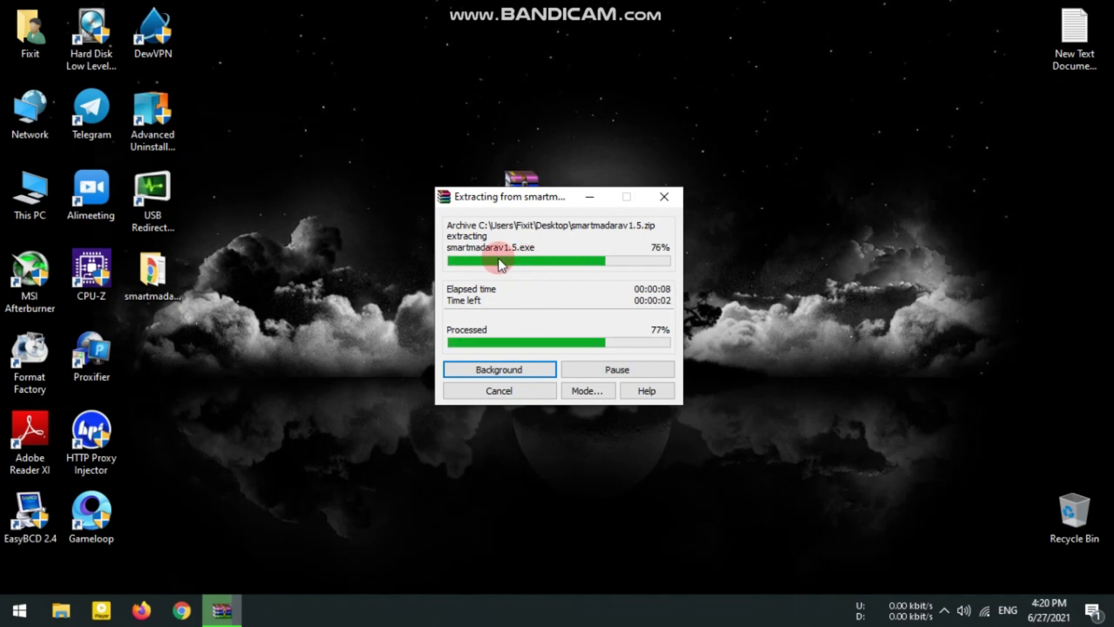
left_click_drag(555, 229, 629, 214)
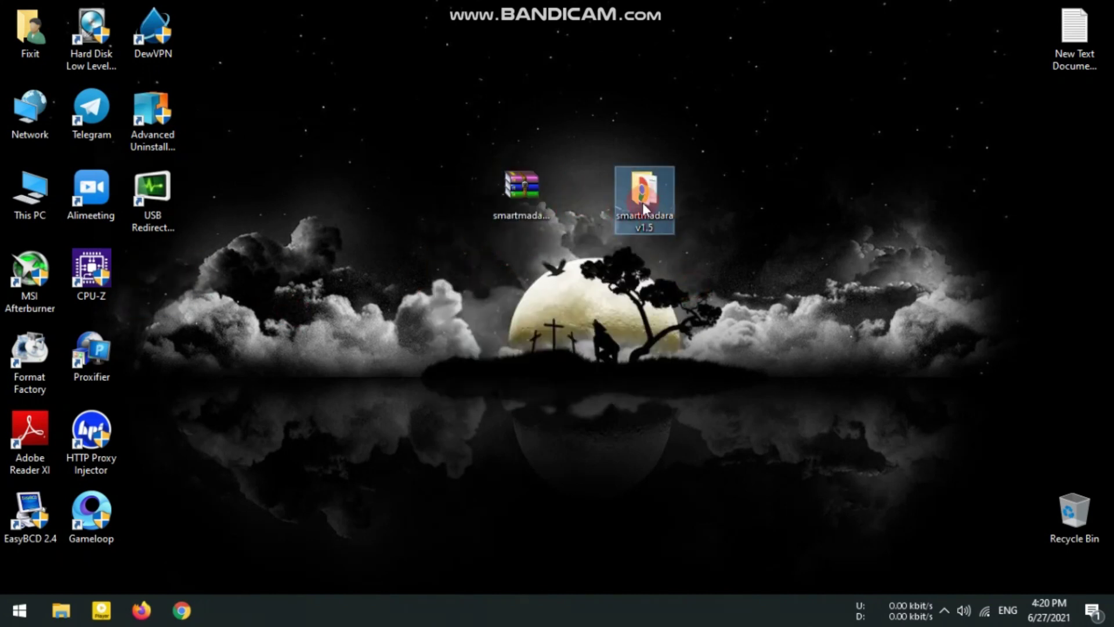
Step: Open the smartmadarav1.5 folder, select the smartmadarav1.5 application, and widen the Name column
double_click(643, 200)
left_click_drag(577, 74, 527, 74)
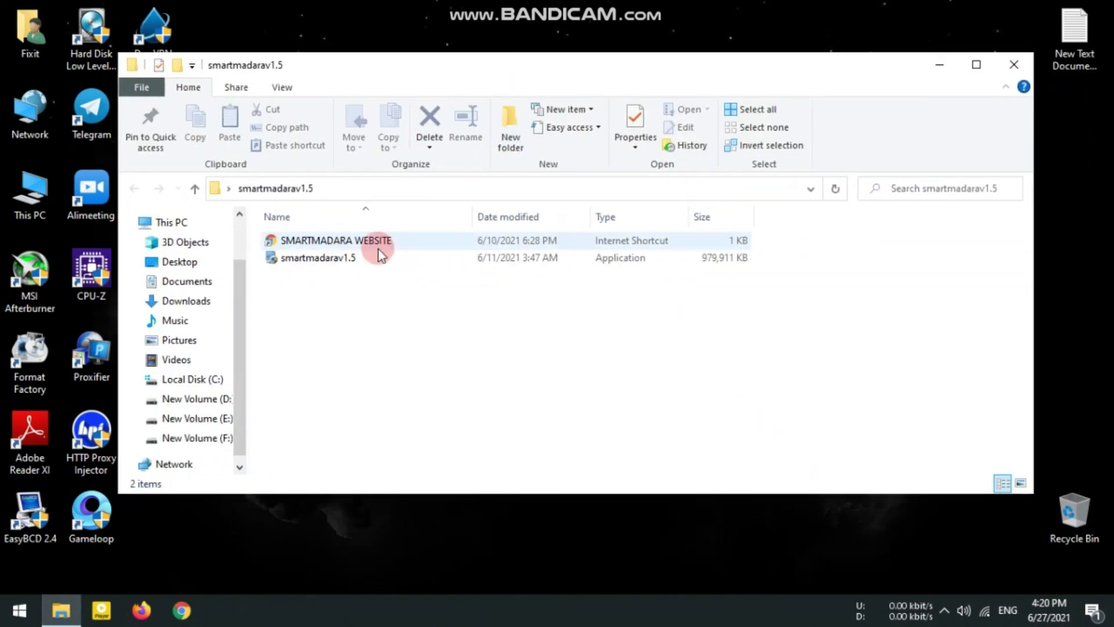
left_click(319, 261)
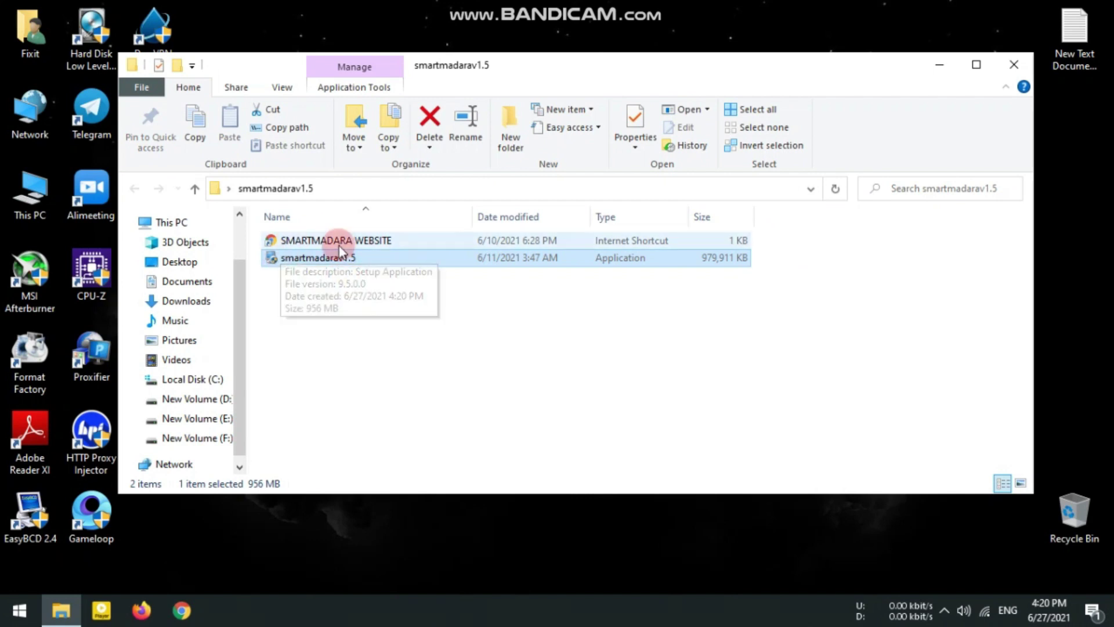
left_click_drag(473, 214, 554, 214)
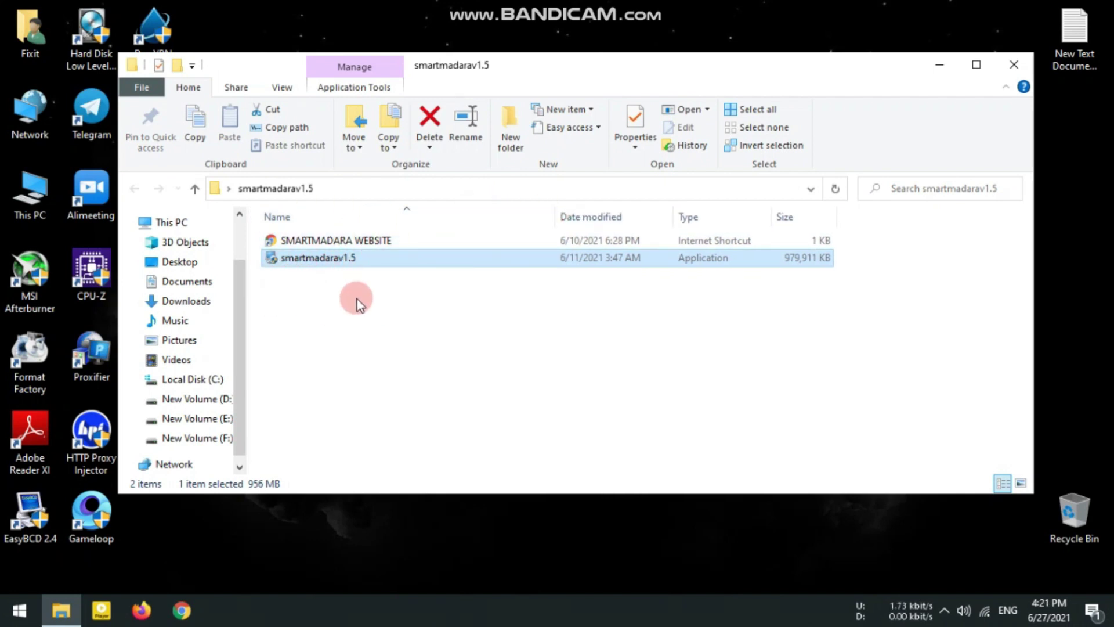